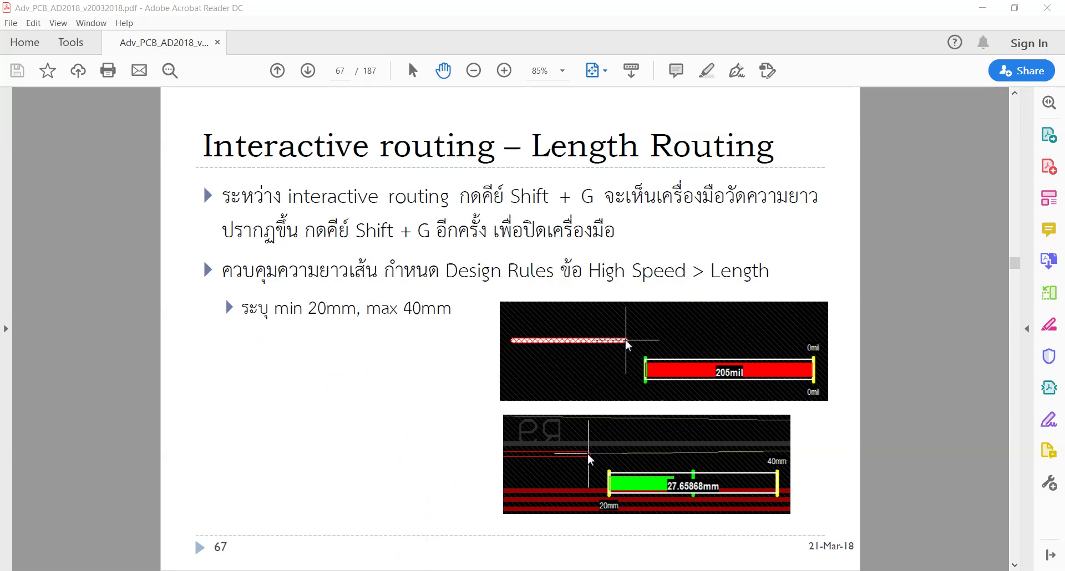
Open PCB_Project1.PrjPCB from the Interactive Range Tuning folder in Altium Designer and open its PCB1.PcbDoc board
key("alt+Tab")
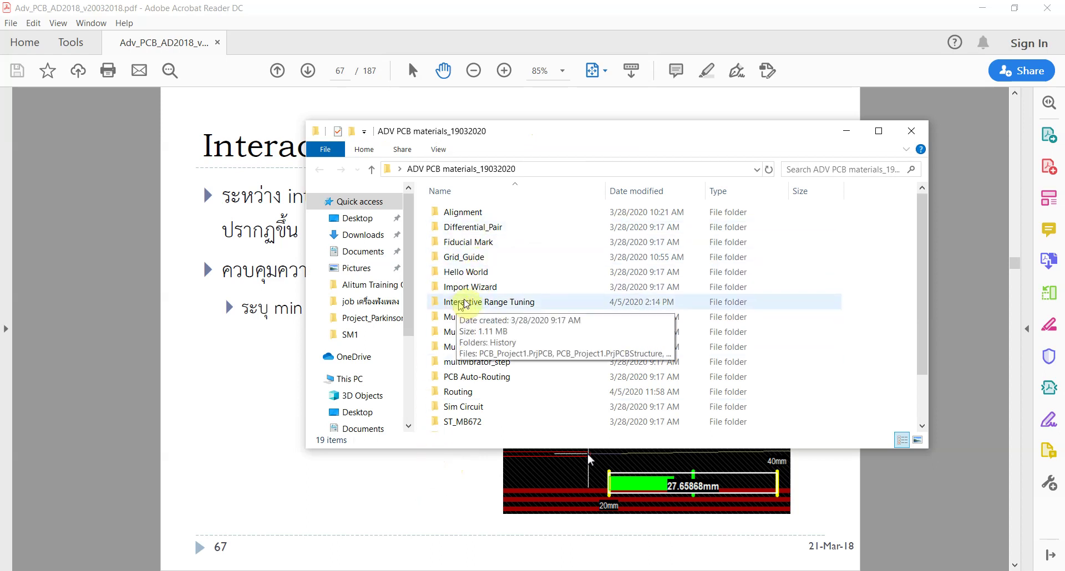
double_click(535, 307)
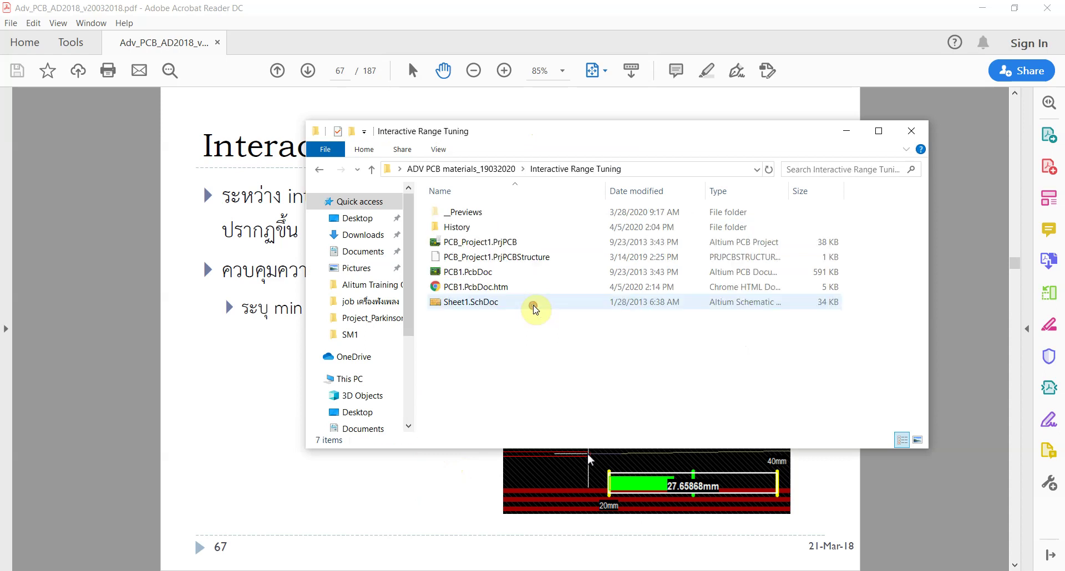
double_click(485, 244)
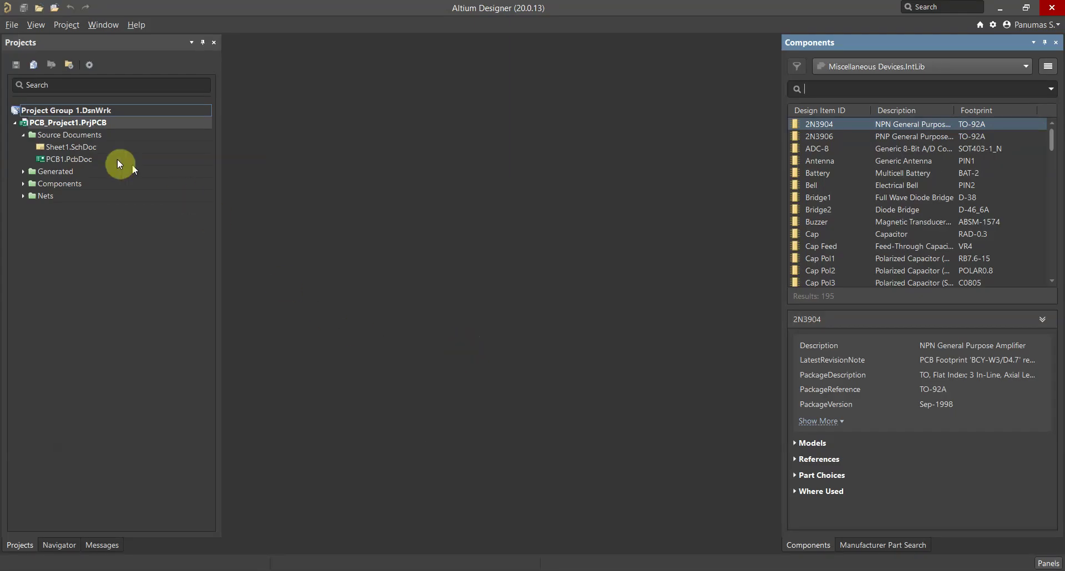
left_click(73, 157)
double_click(74, 159)
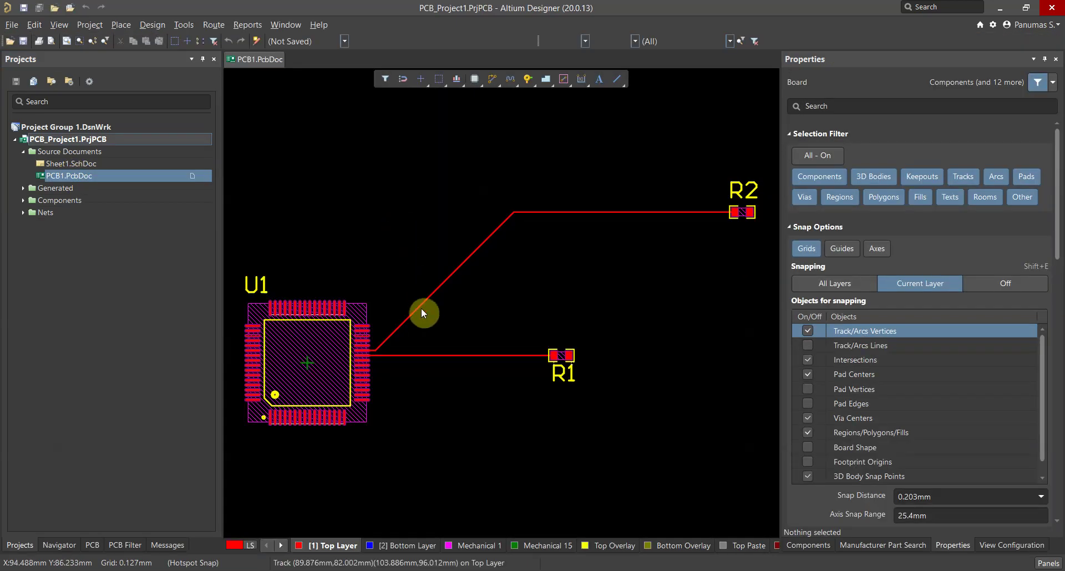
Start an interactive route on the Top Layer in the empty area above U1 and lead it toward R2's side
scroll(459, 238, "up", 2)
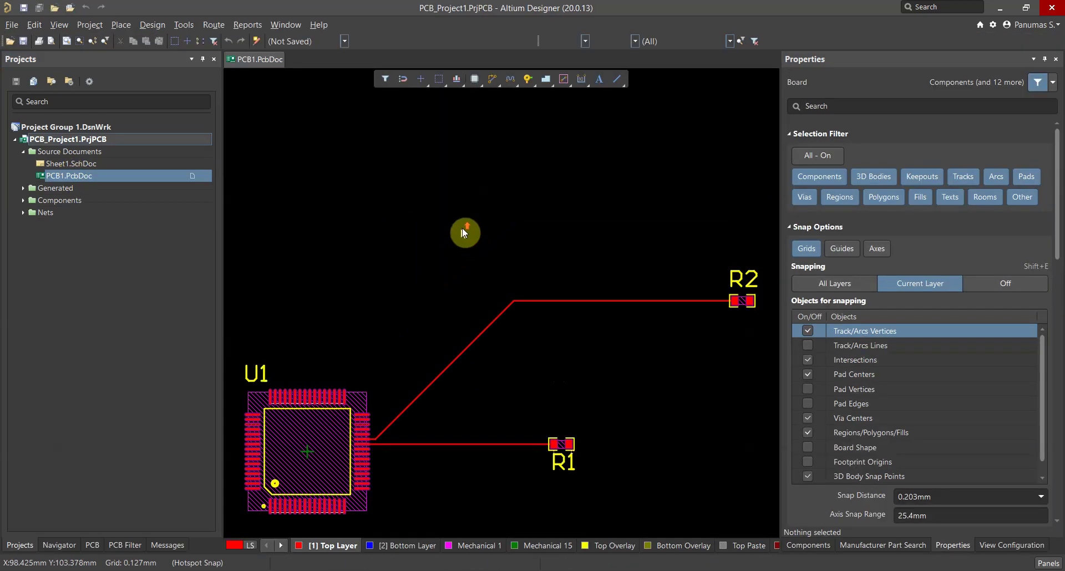
left_click(433, 246)
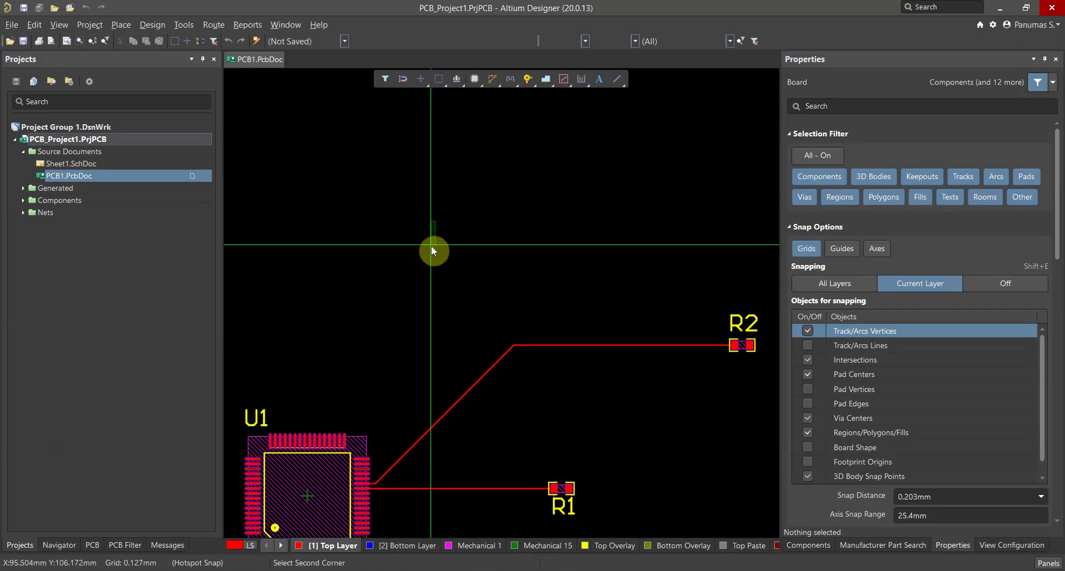
left_click(492, 80)
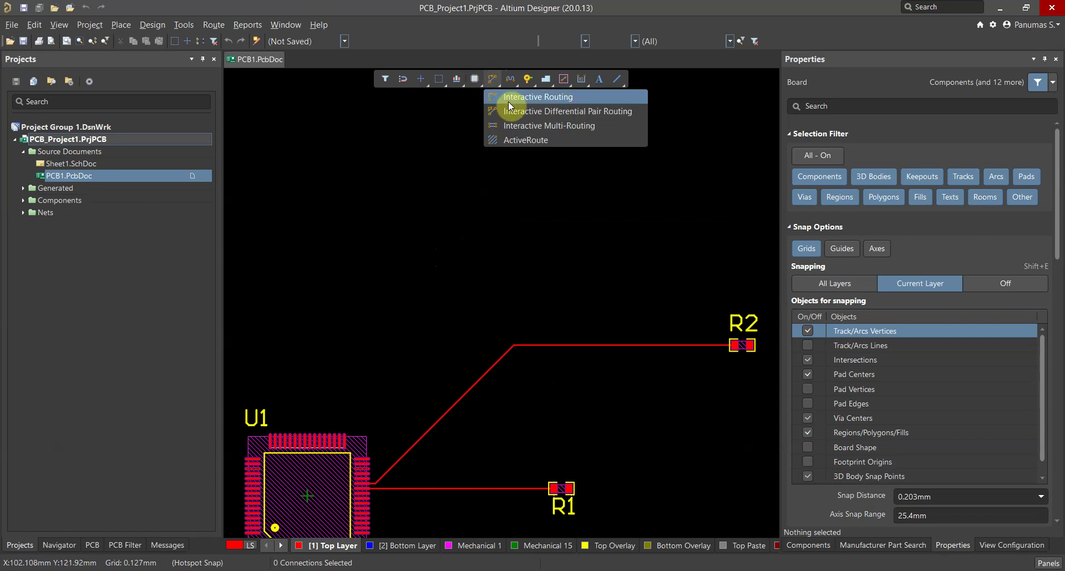
left_click(509, 97)
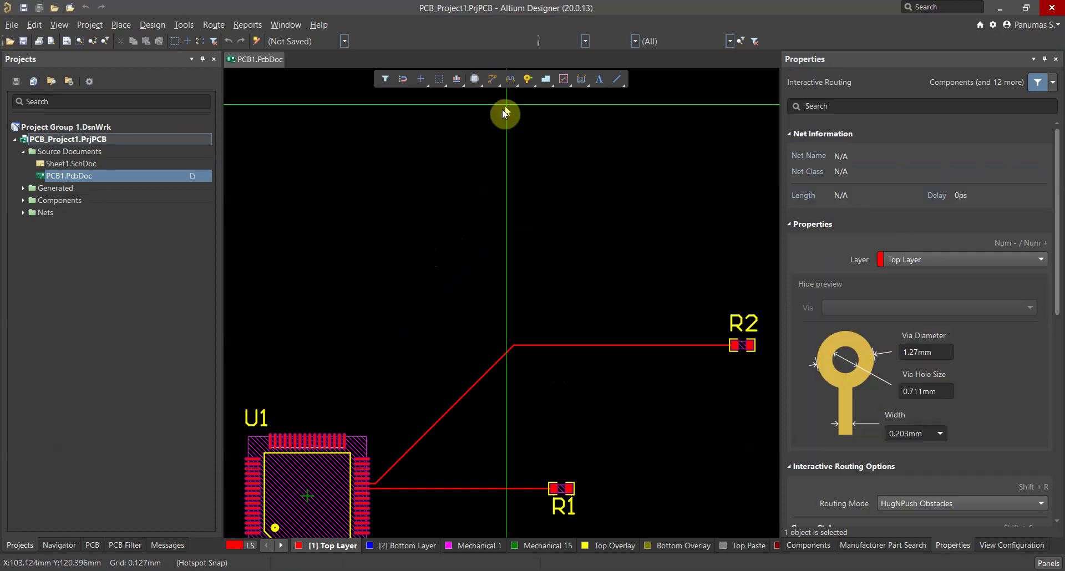
left_click(385, 168)
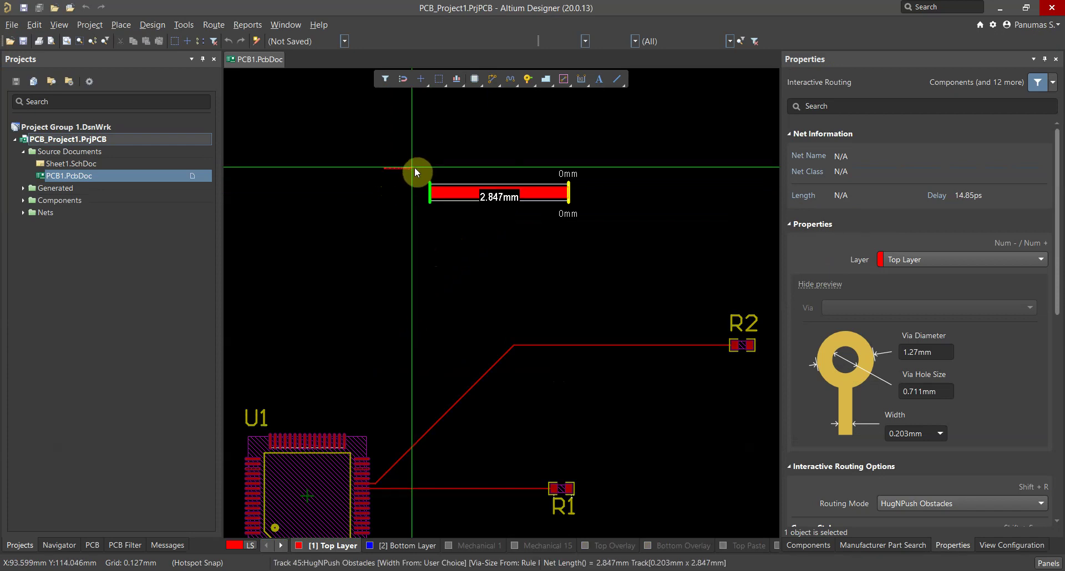
scroll(415, 168, "up", 2, "ctrl")
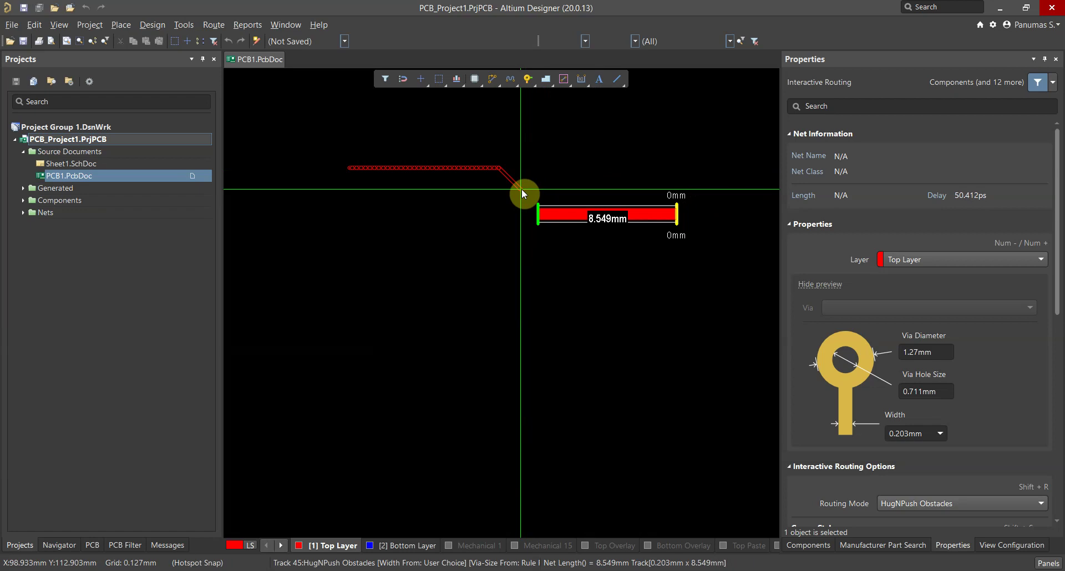
Pause the routing and add a new Length rule under High Speed in the PCB design rules
key("Tab")
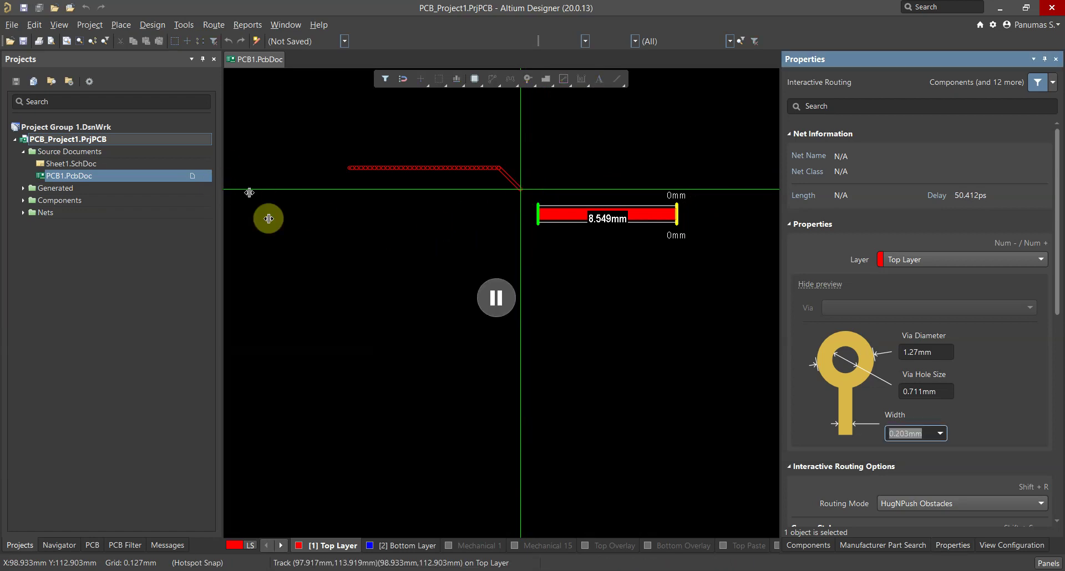
left_click(157, 26)
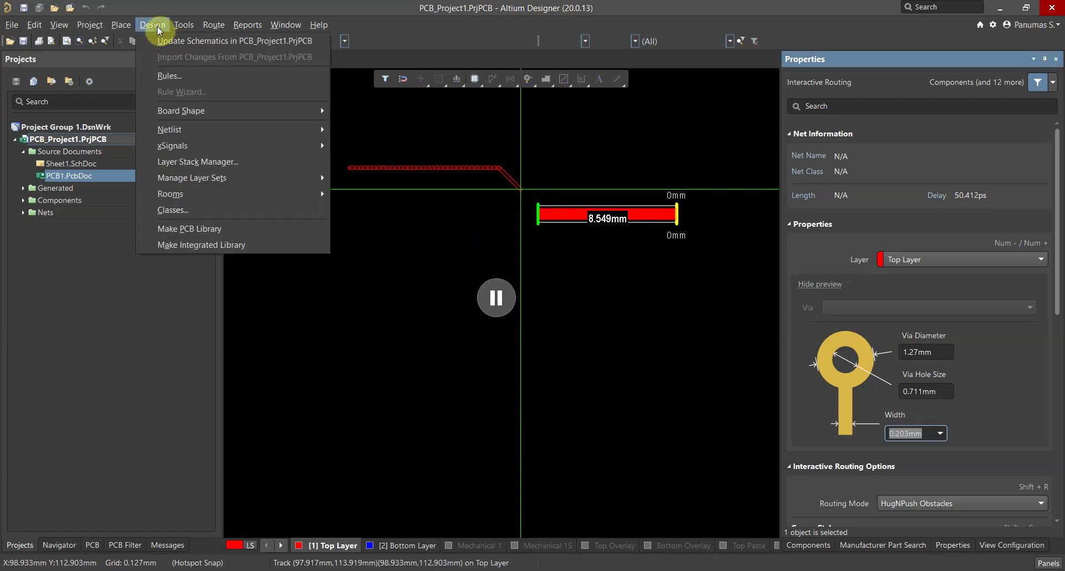
left_click(182, 79)
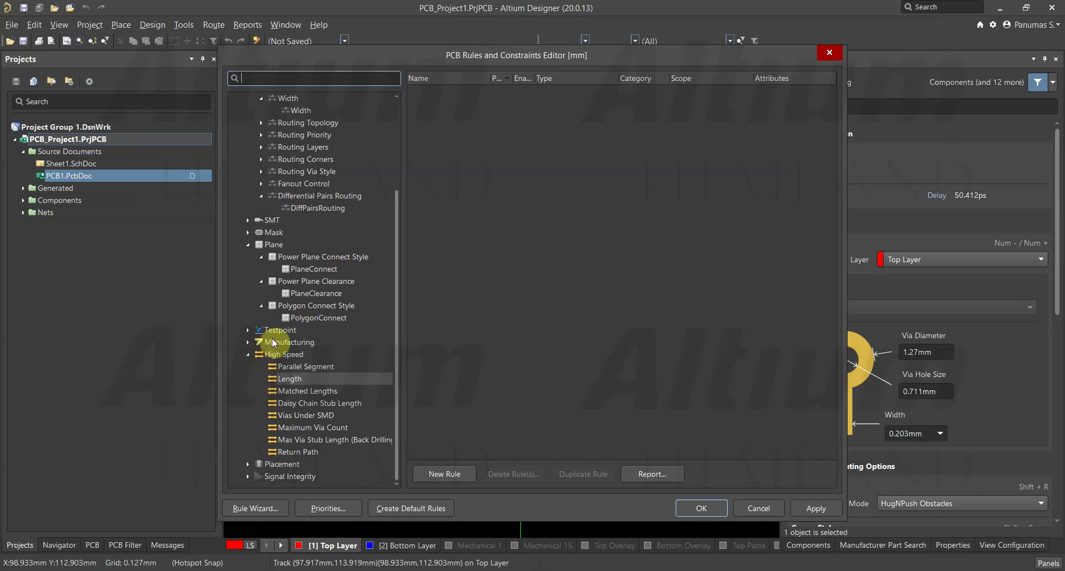
left_click(247, 354)
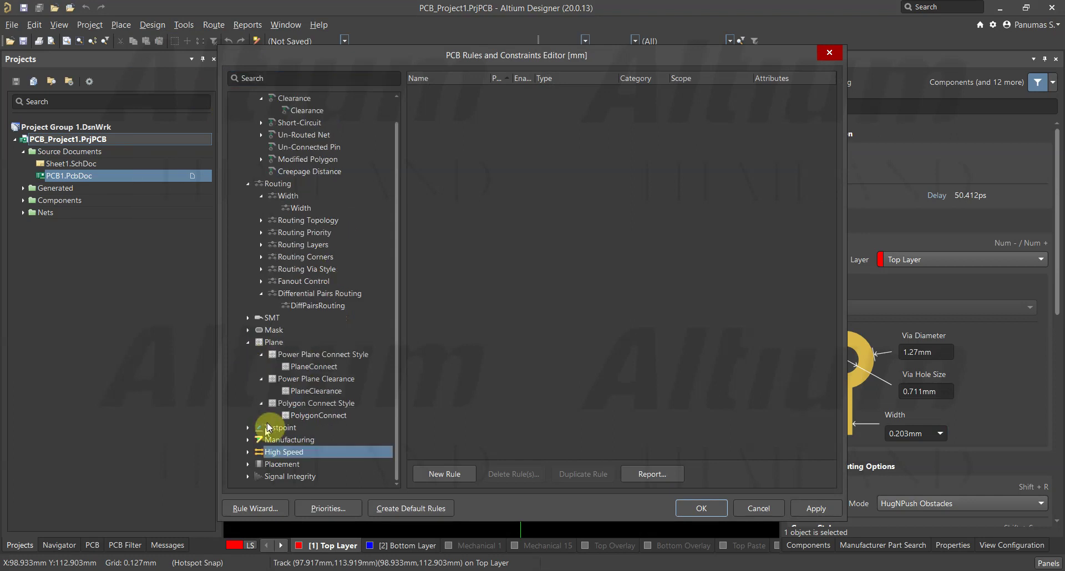
left_click(247, 452)
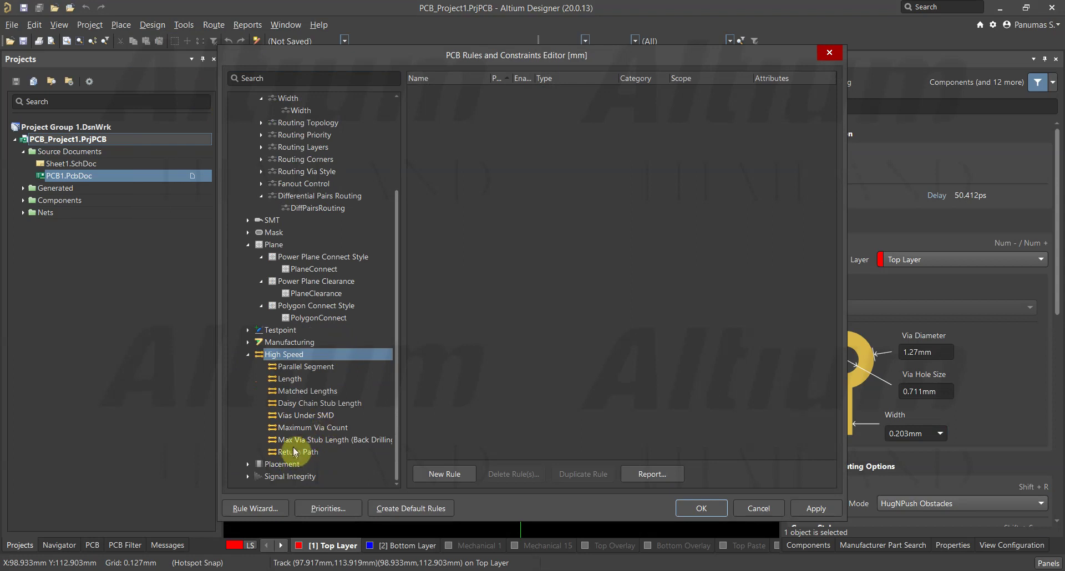
left_click(289, 382)
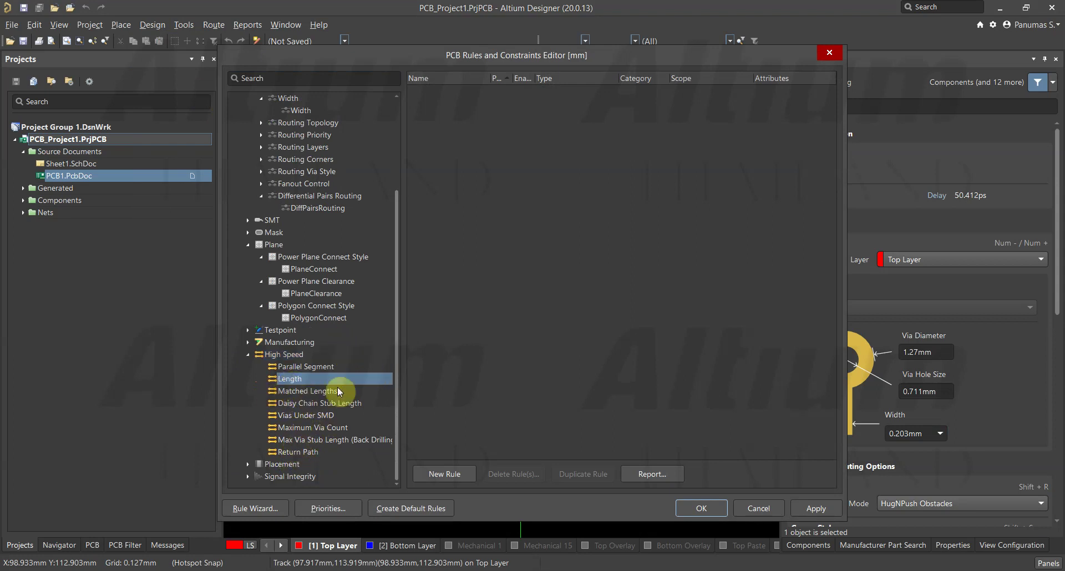
left_click(434, 472)
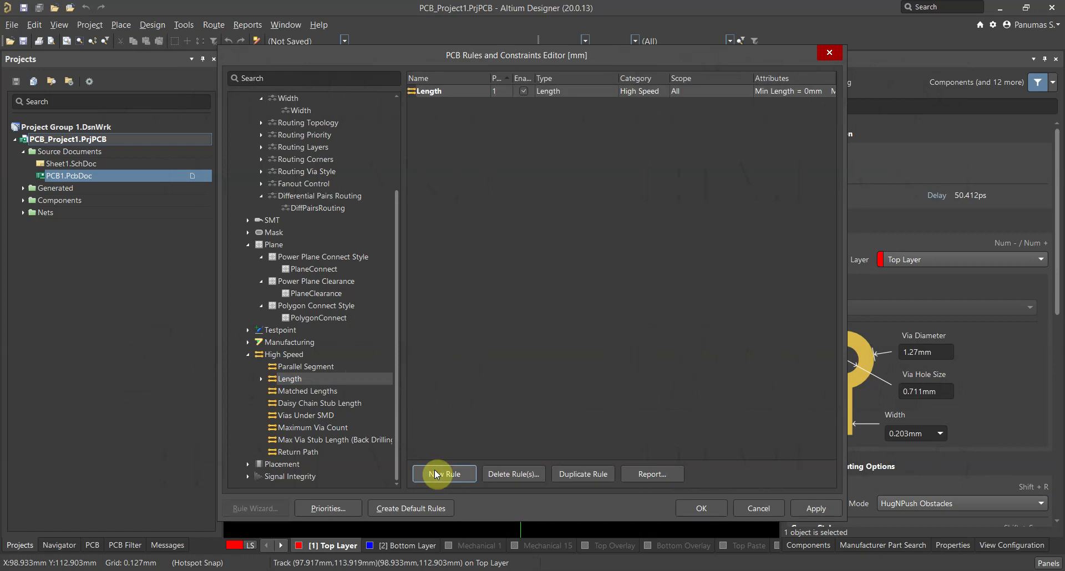
Set the new Length rule to a minimum of 20 mm and a maximum of 40 mm, and apply it
left_click(464, 92)
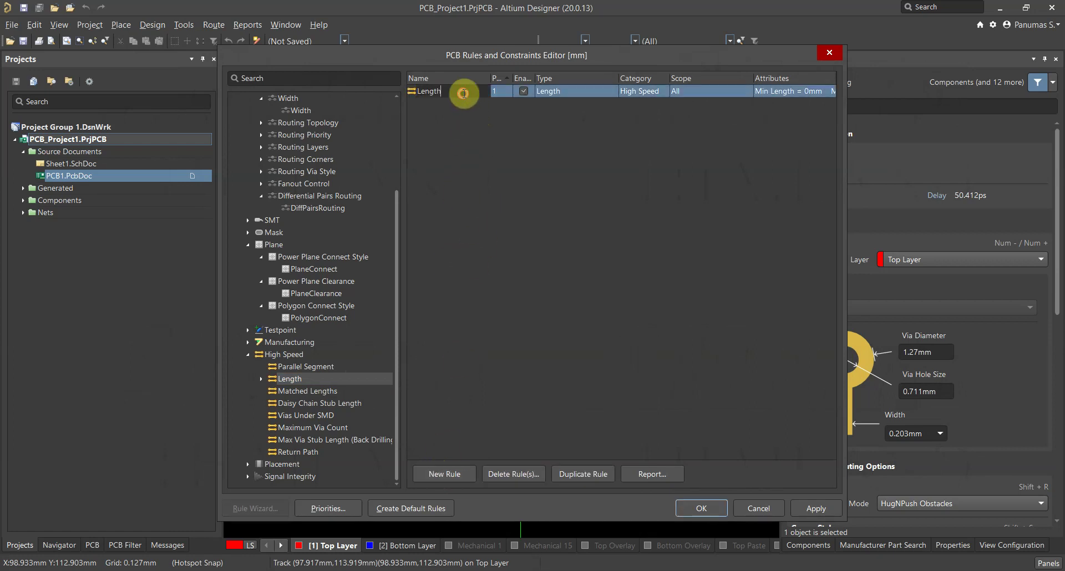
left_click(554, 88)
double_click(554, 90)
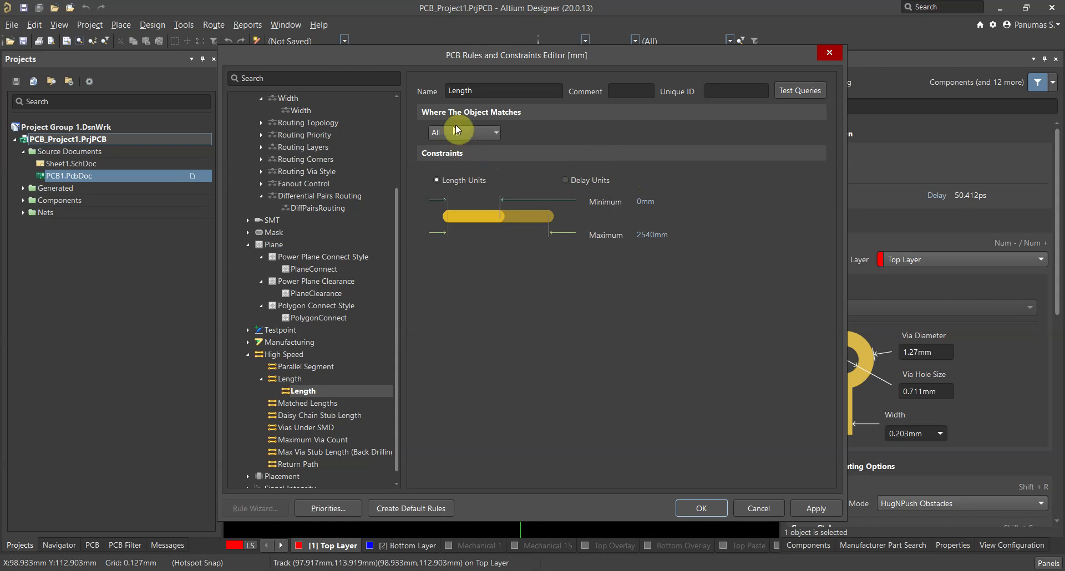
left_click(642, 203)
type("20")
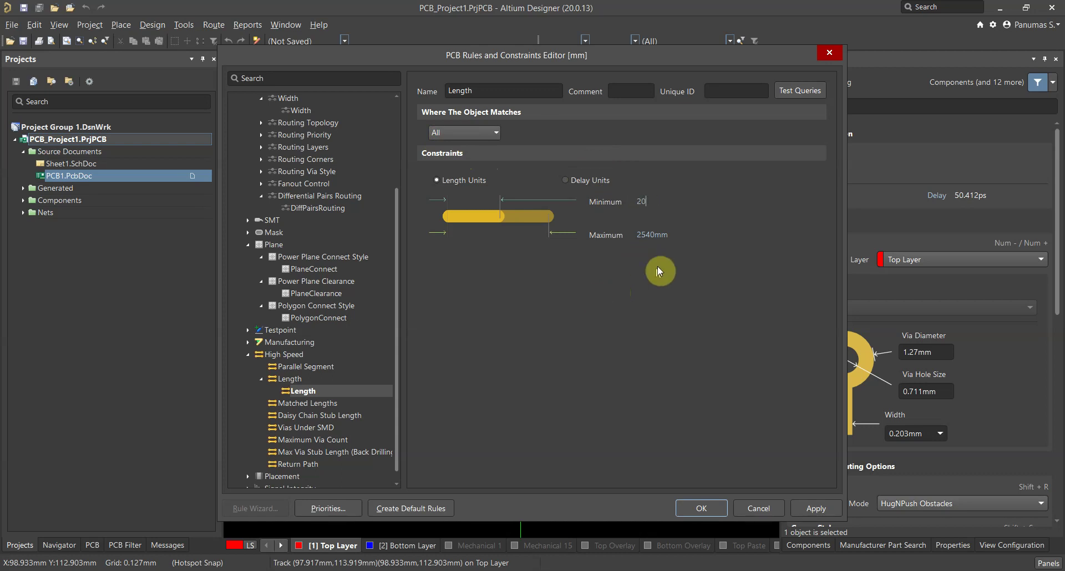
left_click(649, 236)
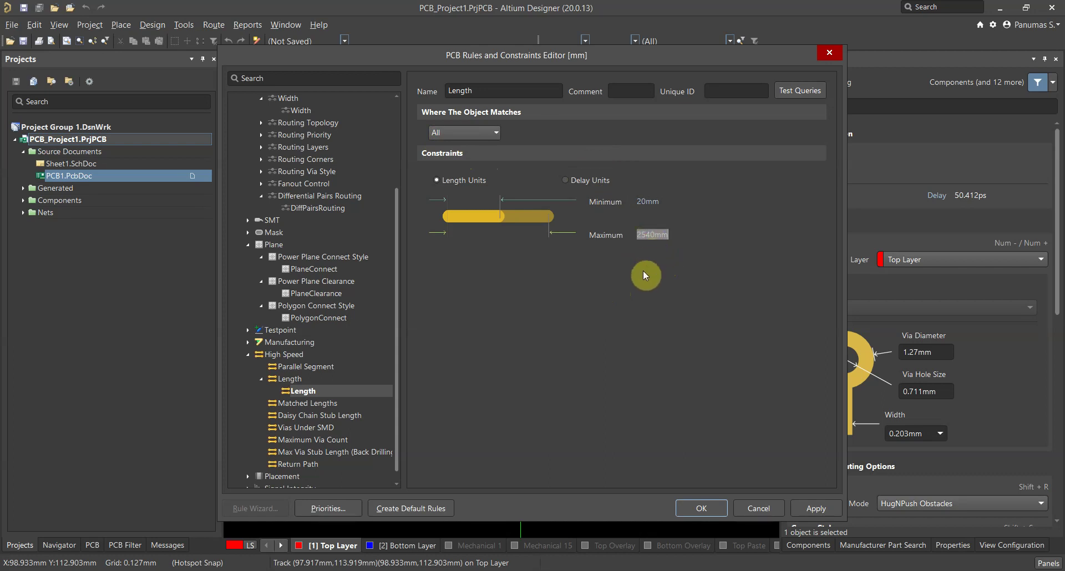
type("40")
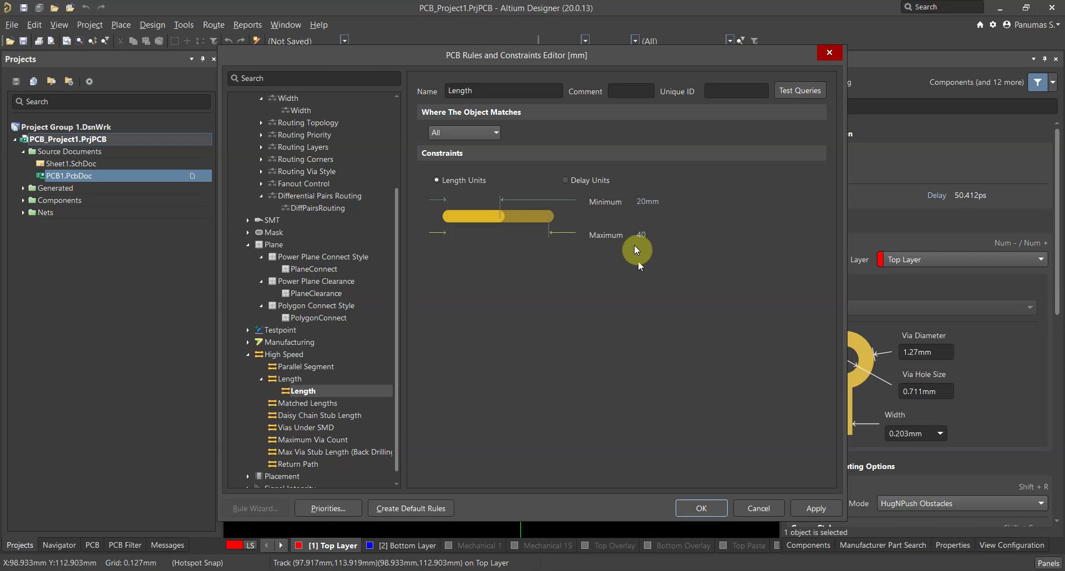
left_click(809, 509)
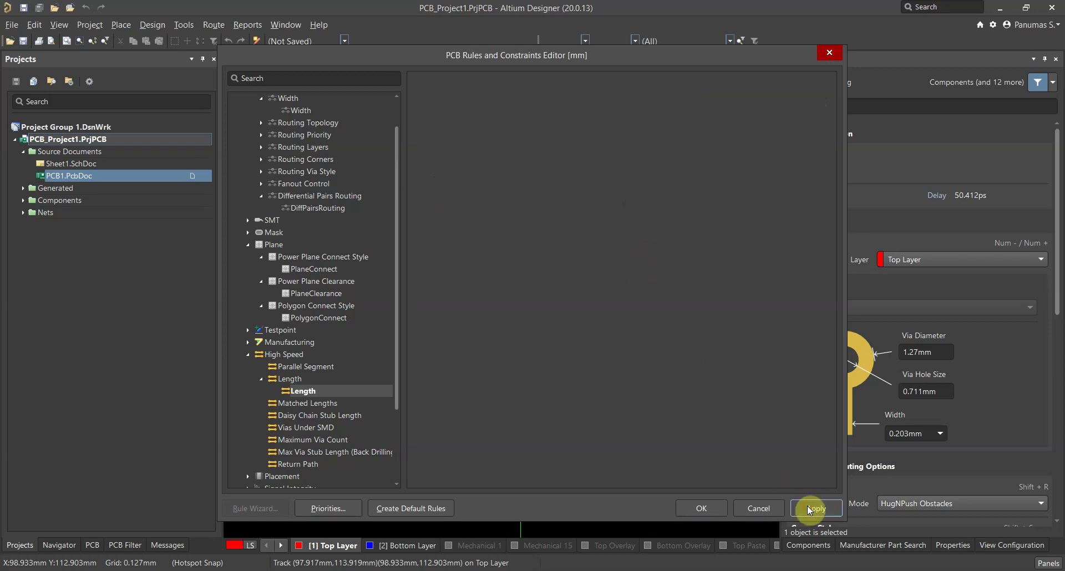
left_click(699, 509)
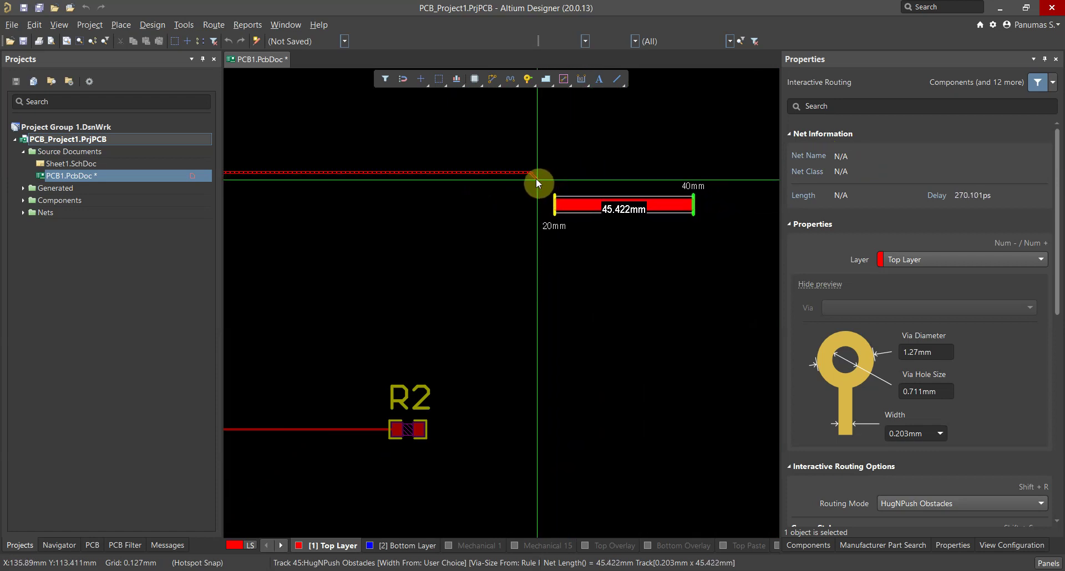
Finish the straight horizontal track at a length of about 38.6 mm and leave interactive routing
left_click(443, 173)
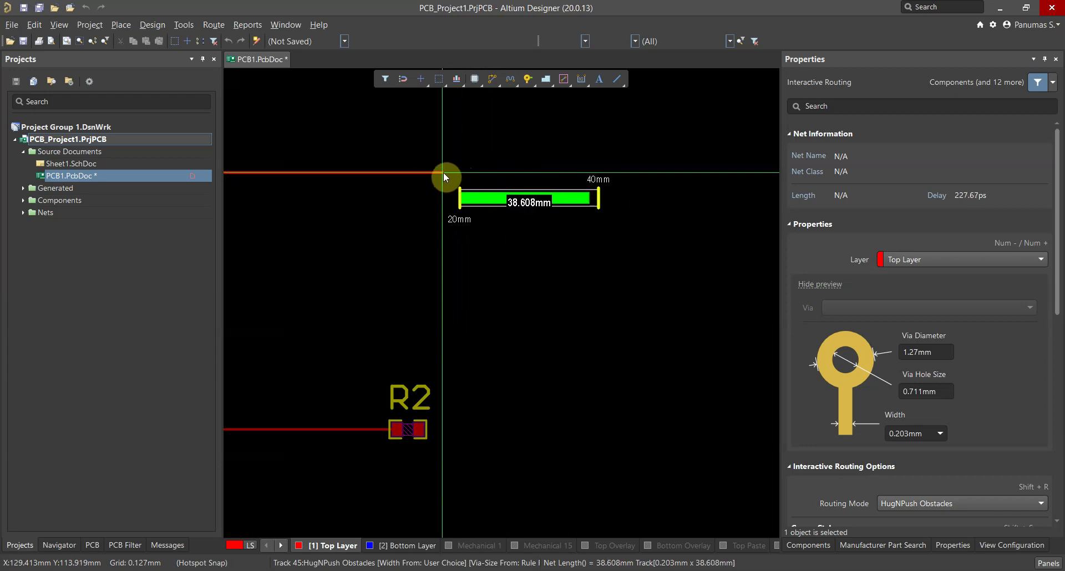
key("Escape")
key("Escape")
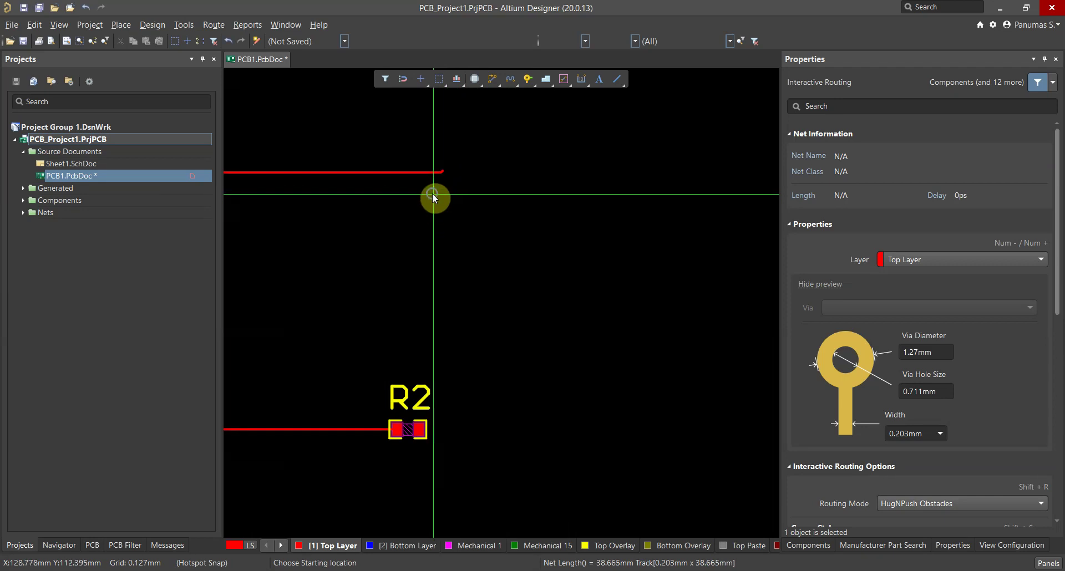
Delete the tiny diagonal stub at the far end of the new horizontal track
scroll(347, 197, "down", 5, "ctrl")
right_click_drag(347, 197, 484, 243)
scroll(485, 228, "up", 3, "ctrl")
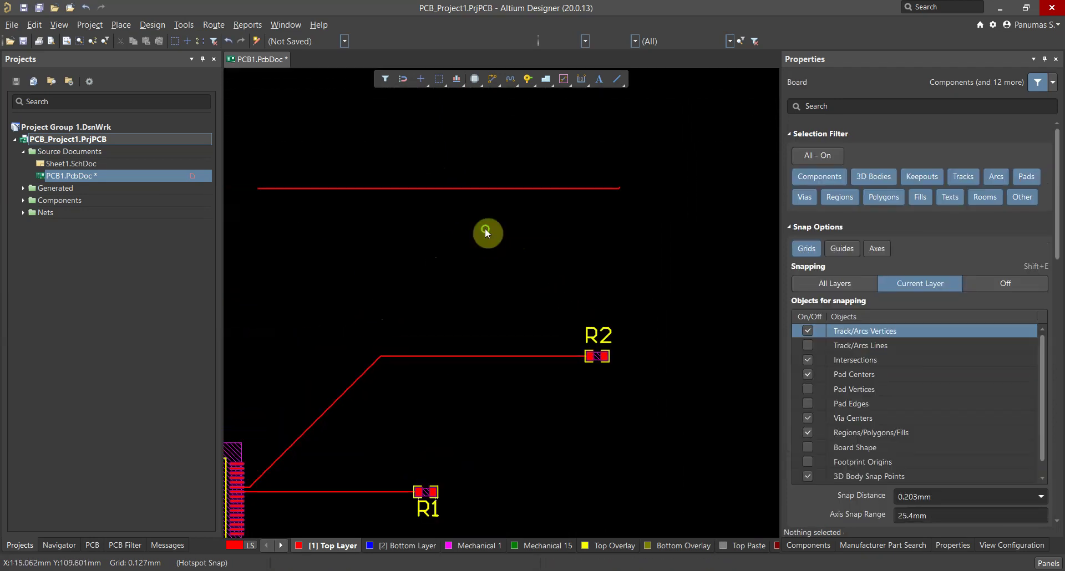
scroll(635, 191, "up", 5, "ctrl")
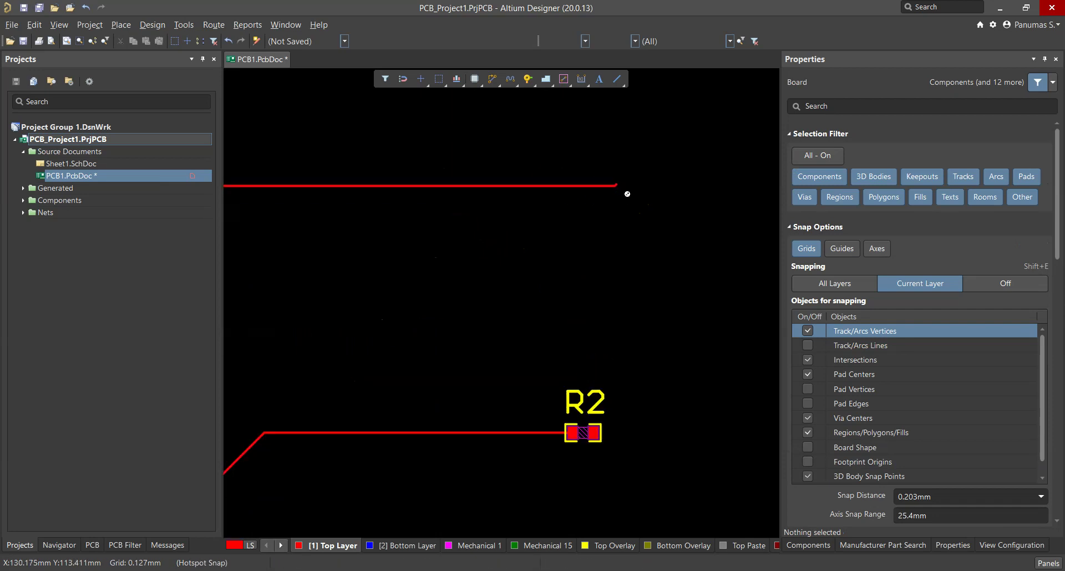
left_click(581, 157)
left_click(575, 157)
left_click(577, 154)
left_click(577, 153)
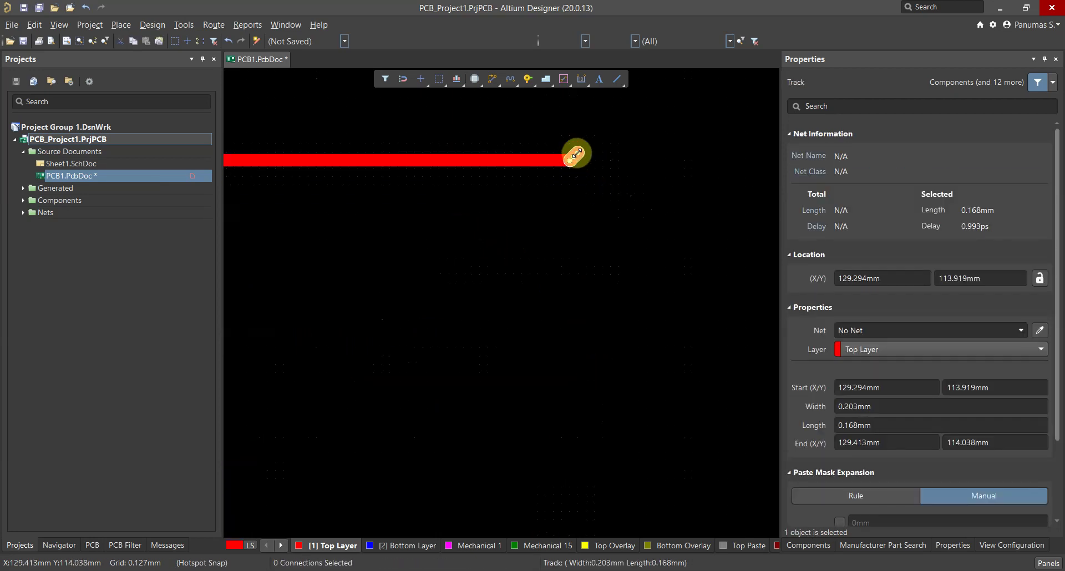
left_click(576, 153)
Check the length of the remaining horizontal track in its properties
scroll(512, 250, "down", 3, "ctrl")
right_click_drag(512, 249, 547, 259)
scroll(392, 281, "up", 3, "ctrl")
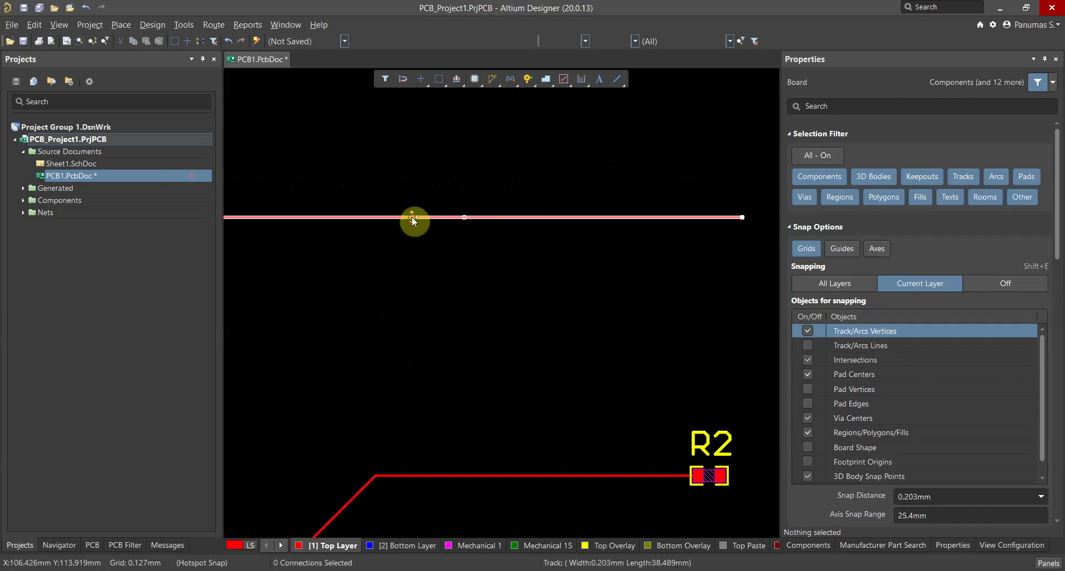
left_click(411, 218)
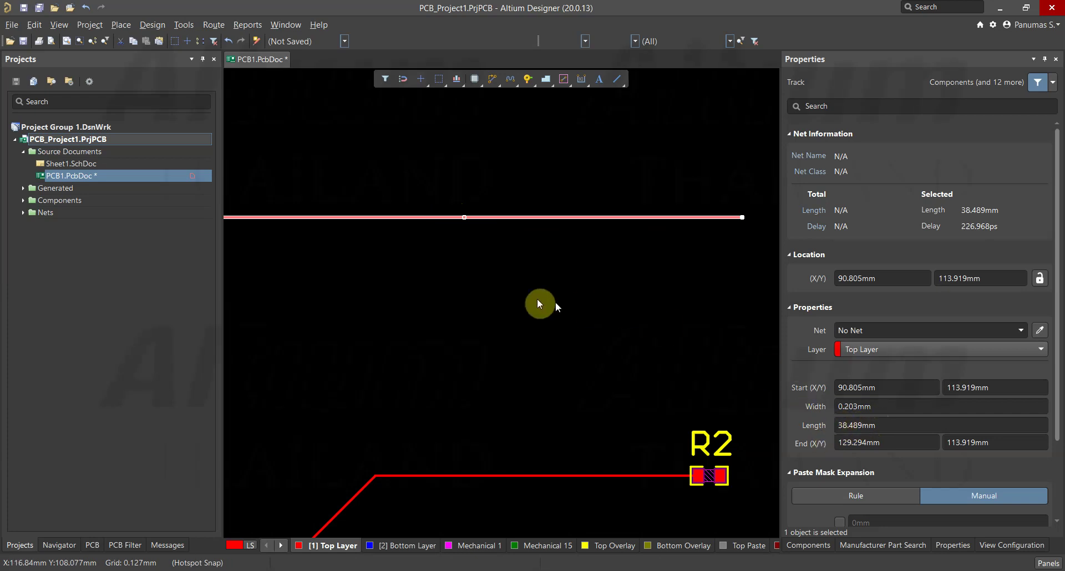
left_click(486, 258)
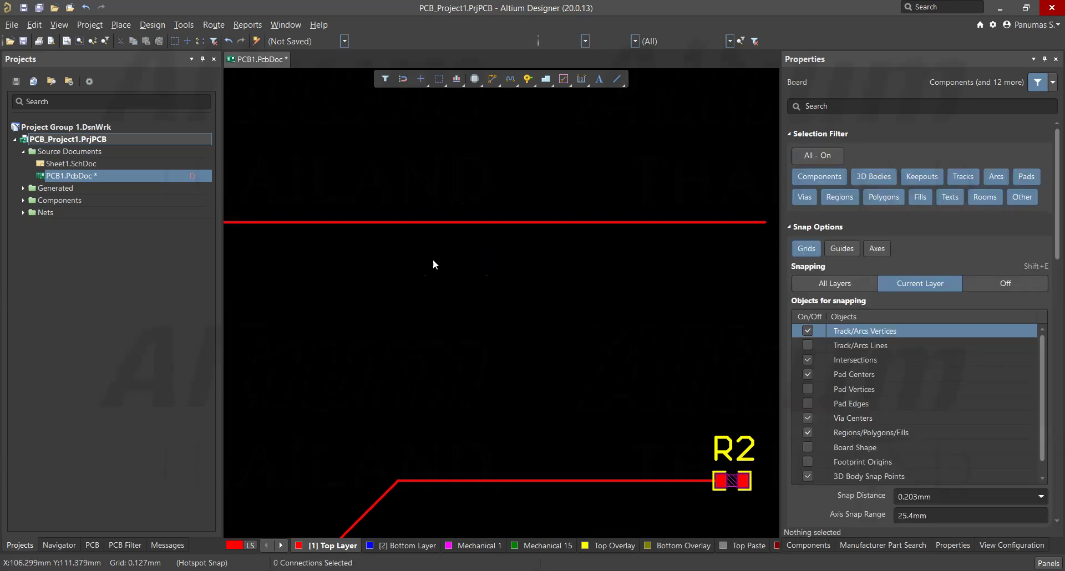
Route a second track just below the first, with a diagonal downward jog, keeping it within the 20 to 40 mm length range
scroll(433, 261, "down", 2, "ctrl")
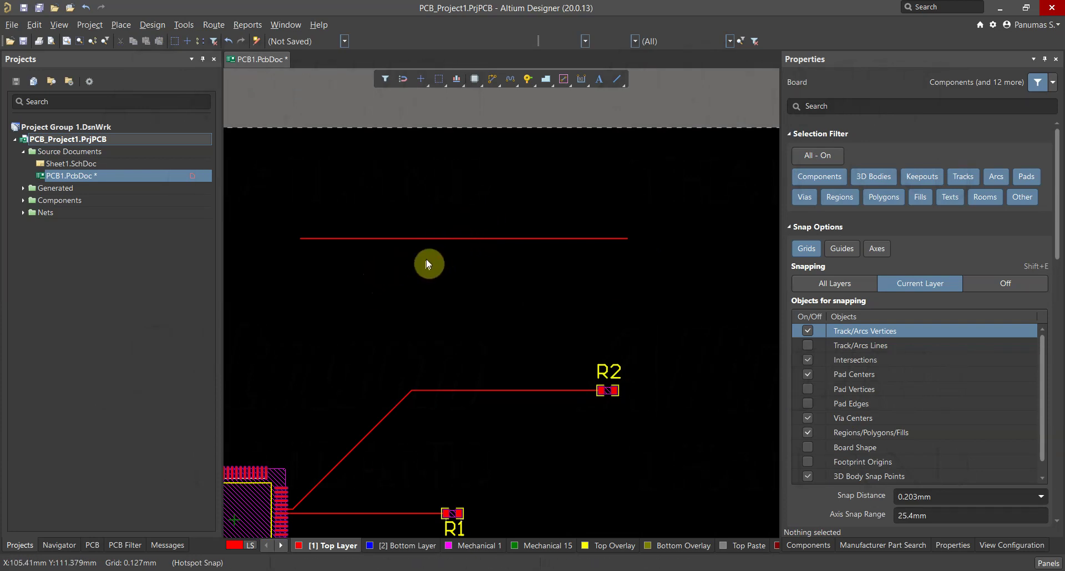
key("ctrl+w")
left_click(315, 259)
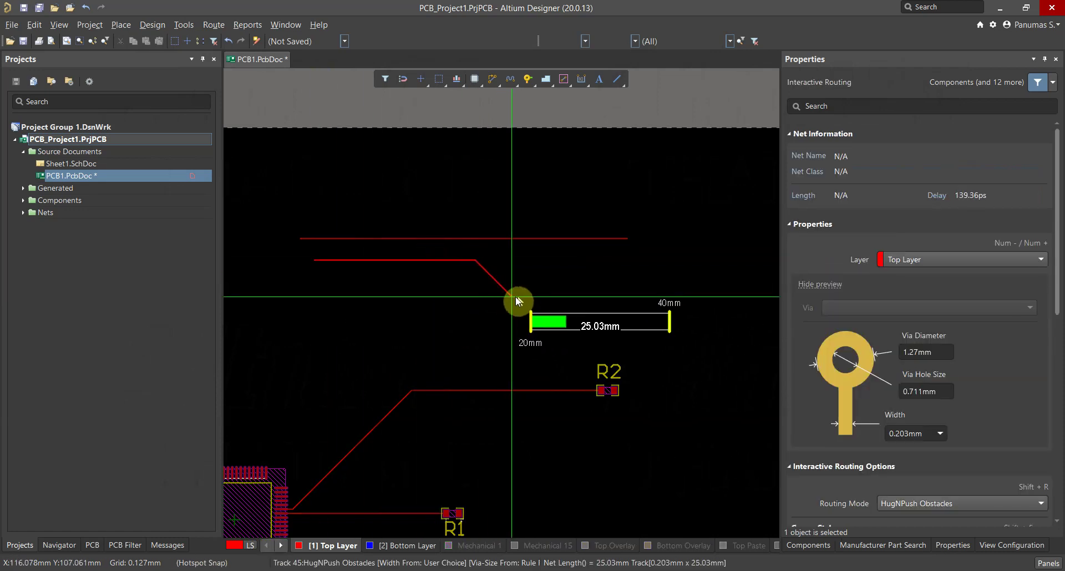
left_click(633, 302)
key("Escape")
key("Escape")
scroll(499, 327, "down", 1, "ctrl")
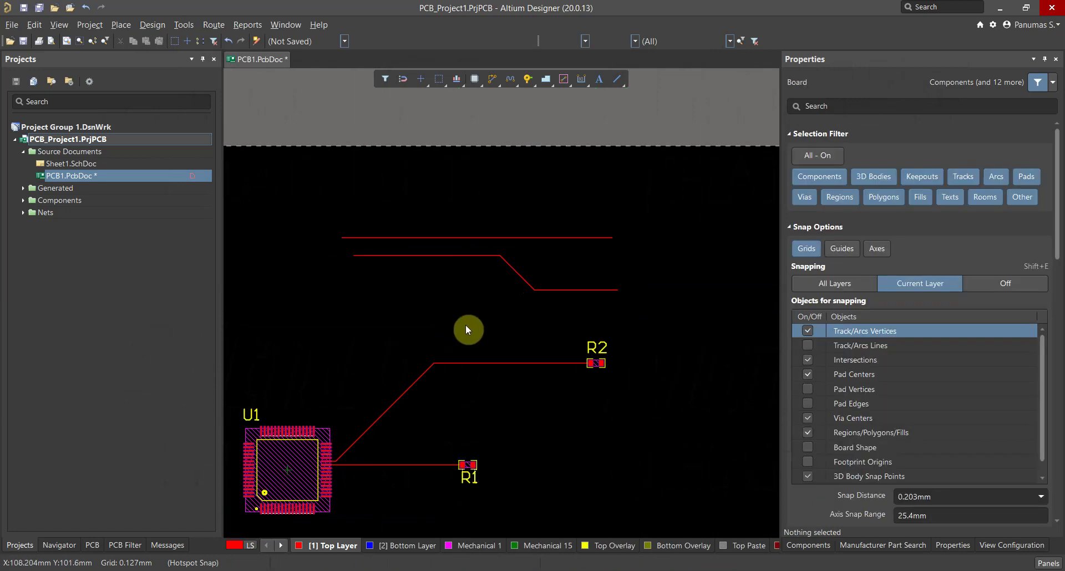
Switch to Acrobat Reader, read the length tuning slides on pages 68 to 70, and return to Altium Designer
key("alt+Tab")
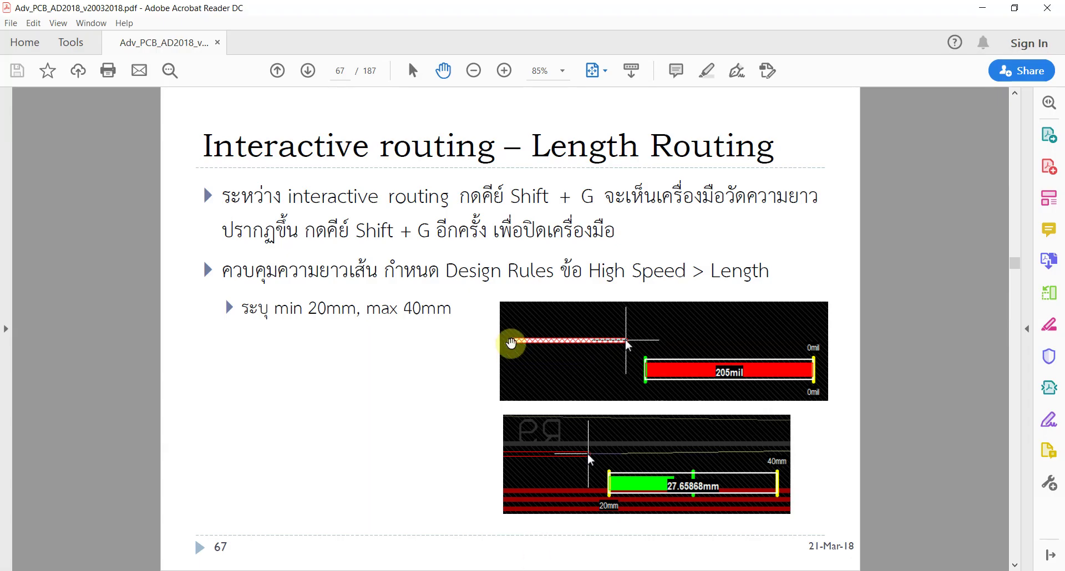
scroll(506, 345, "down", 1)
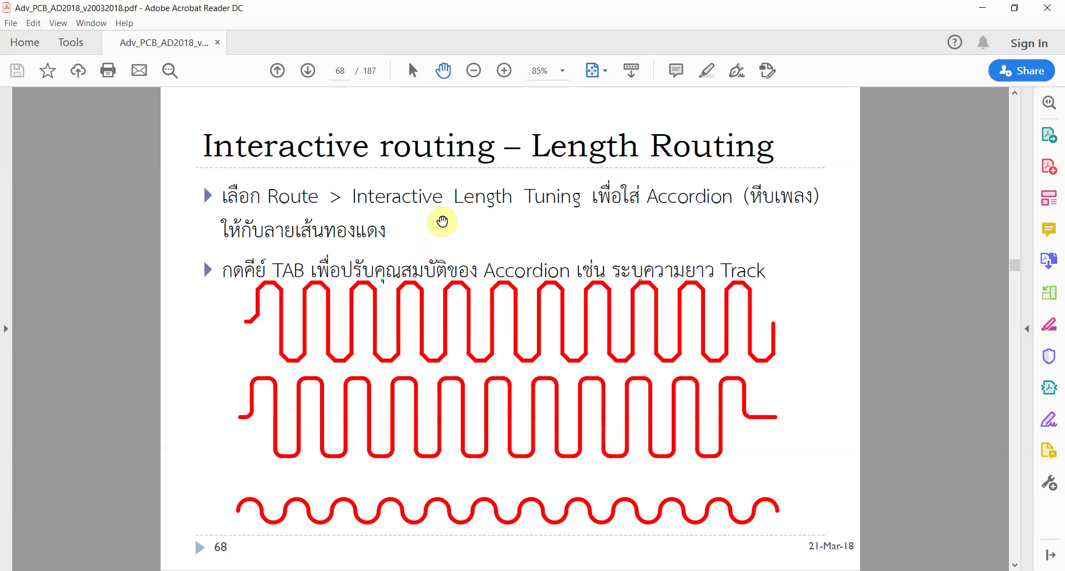
scroll(442, 221, "down", 1)
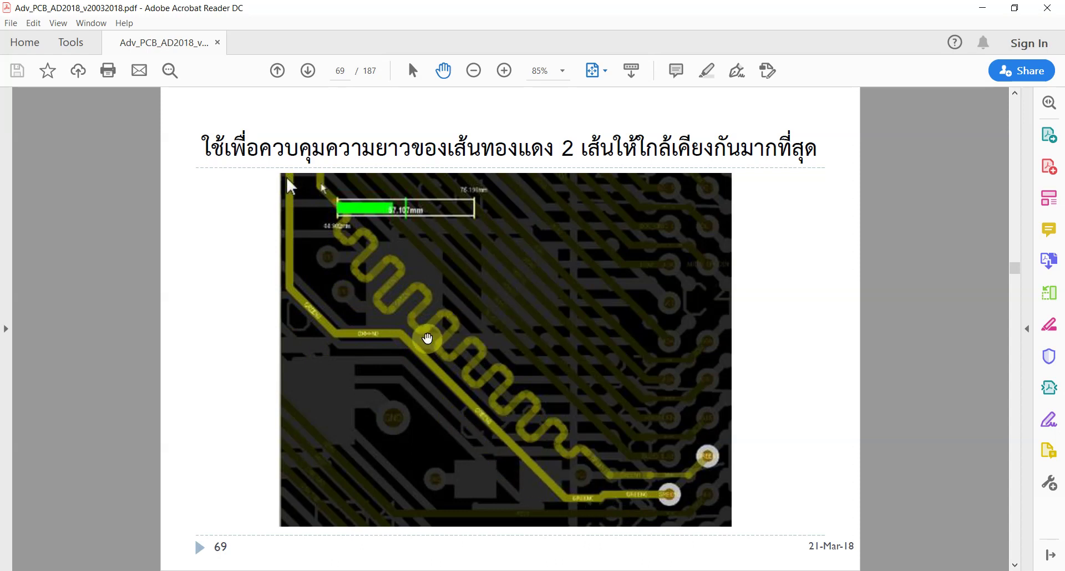
scroll(446, 315, "down", 1)
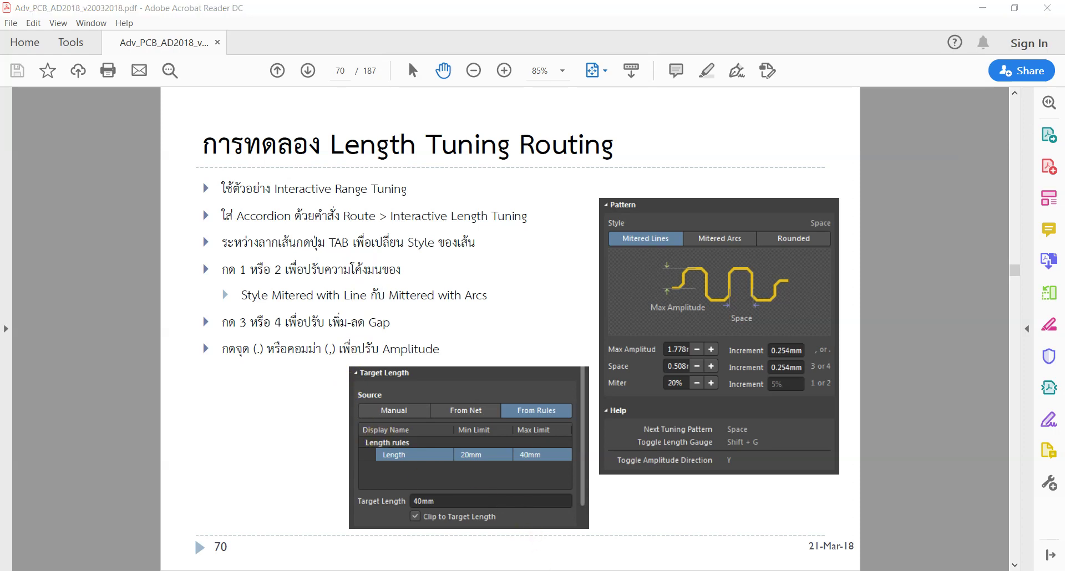
key("alt+Tab")
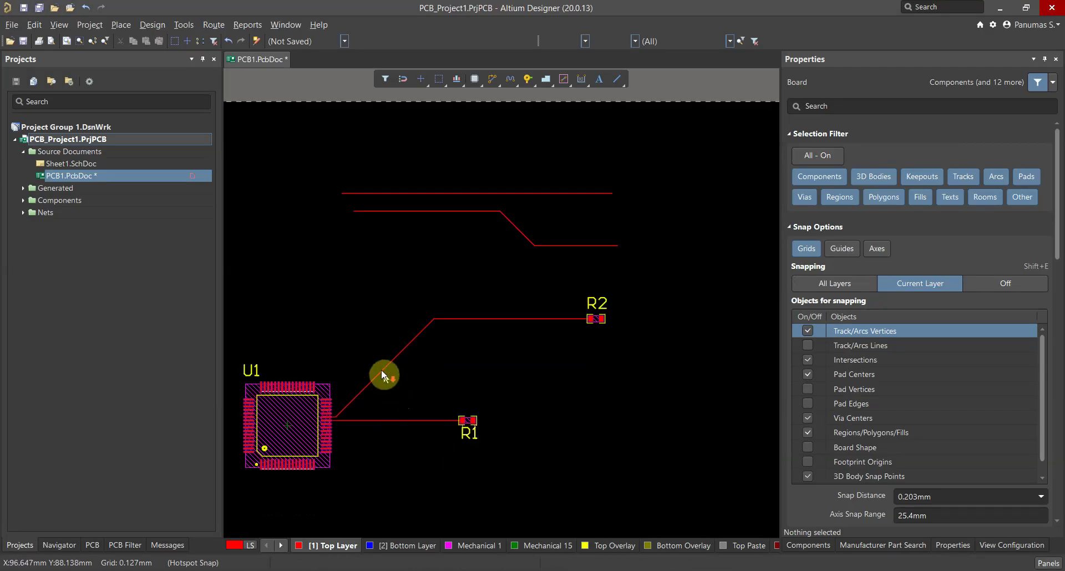
Delete both unconnected practice tracks above R2, including all segments of the jogged one
scroll(380, 389, "up", 1)
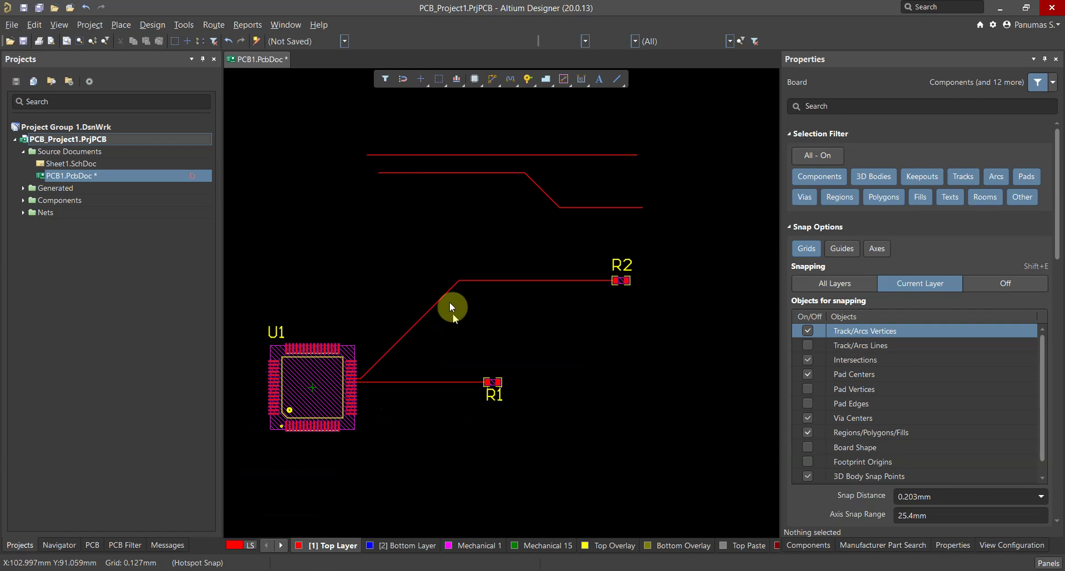
mouse_move(368, 189)
left_mouse_down()
mouse_move(444, 228)
mouse_move(664, 284)
left_mouse_up()
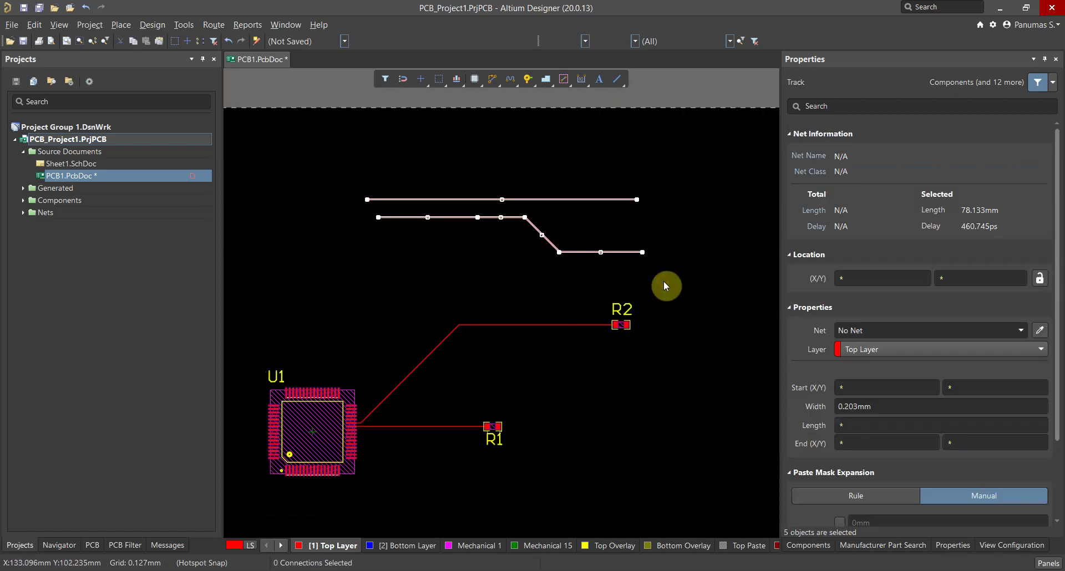
key("Delete")
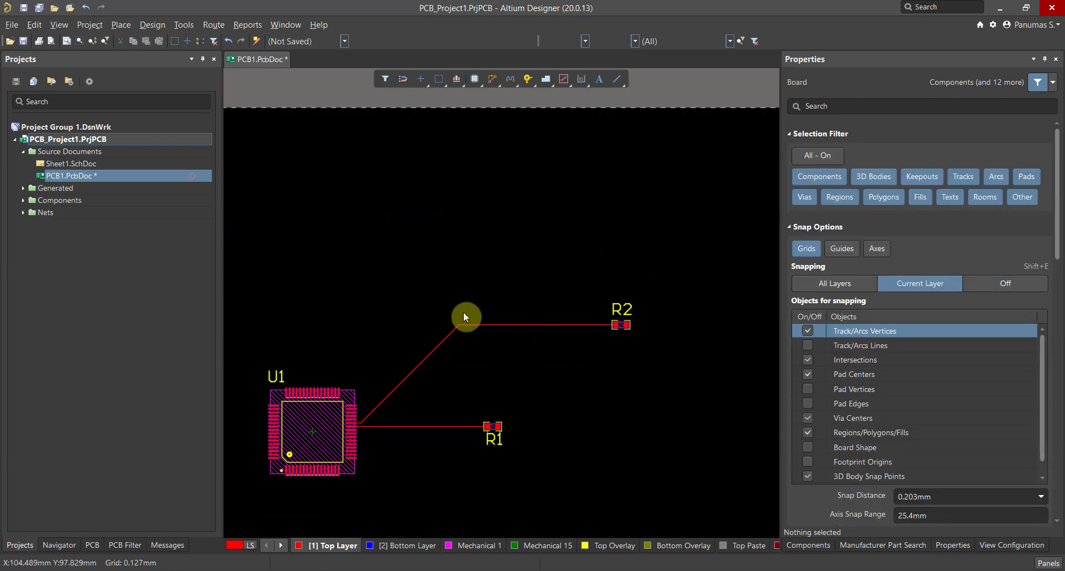
Check the total routed length of the whole track from U1 to R2 in its properties
scroll(466, 319, "up", 3, "ctrl")
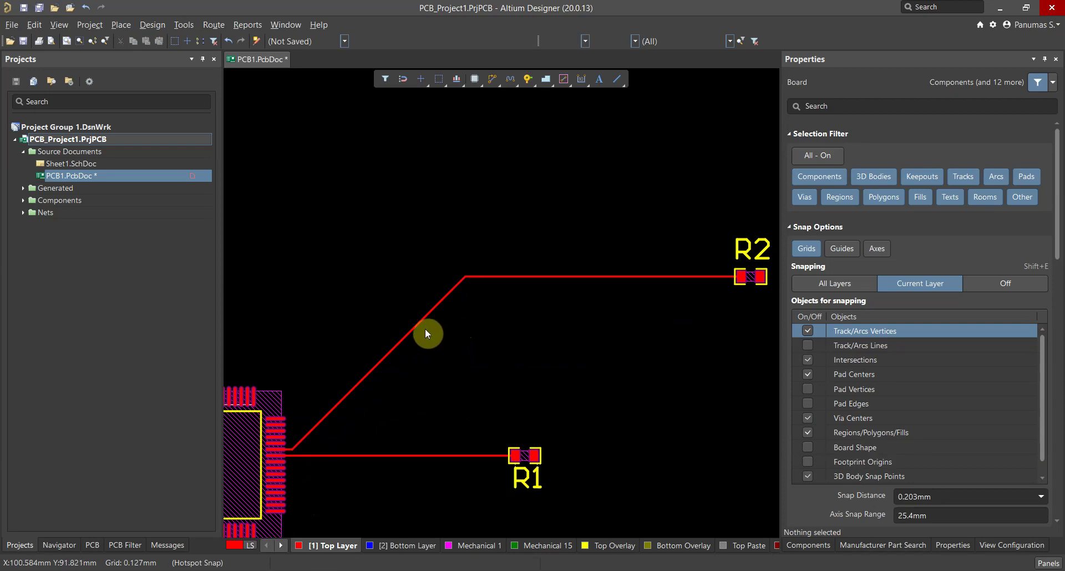
left_click(417, 324)
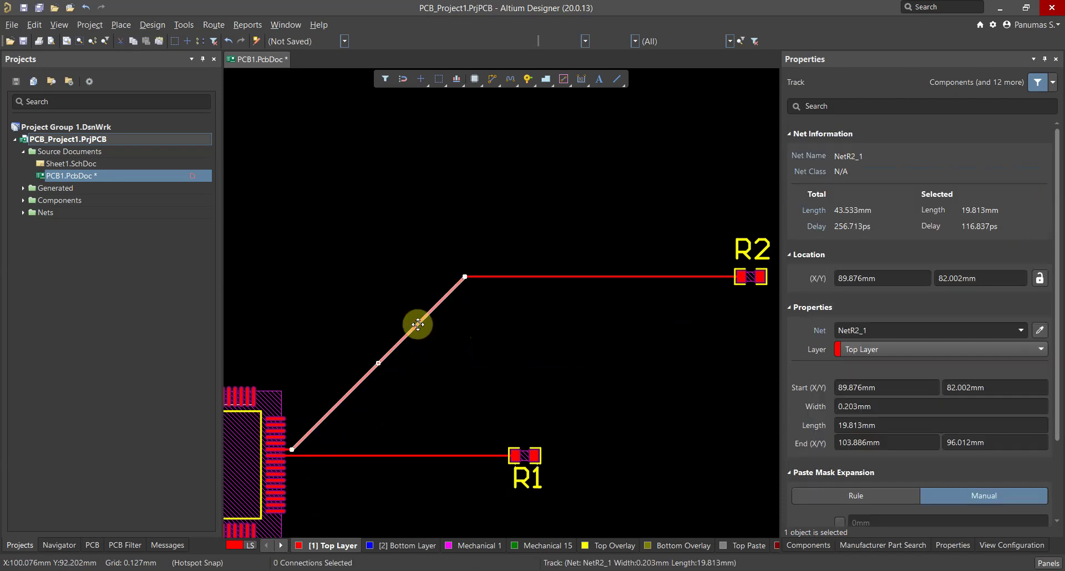
key("Tab")
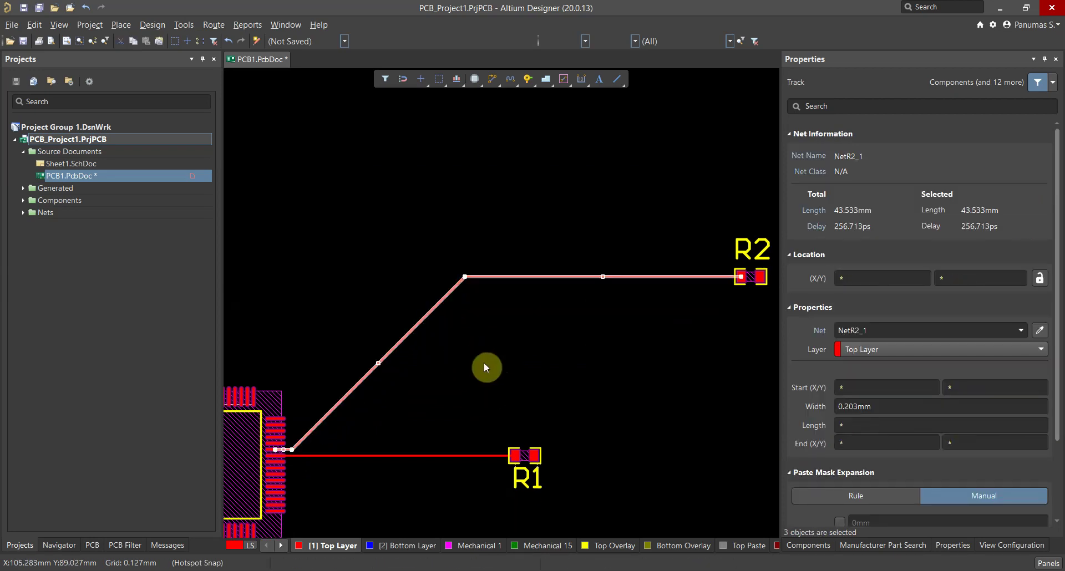
left_click(531, 361)
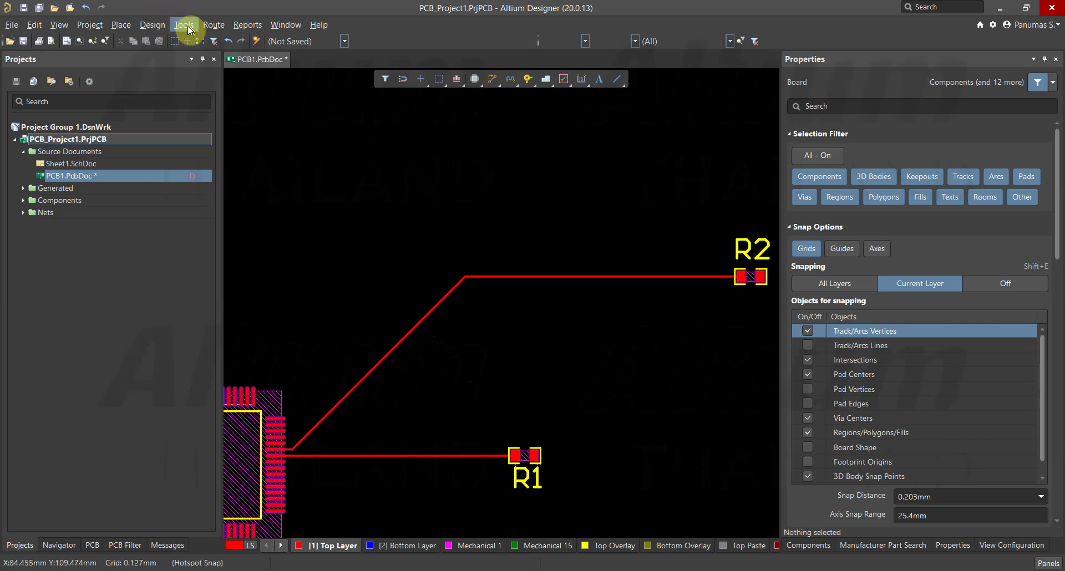
left_click(221, 29)
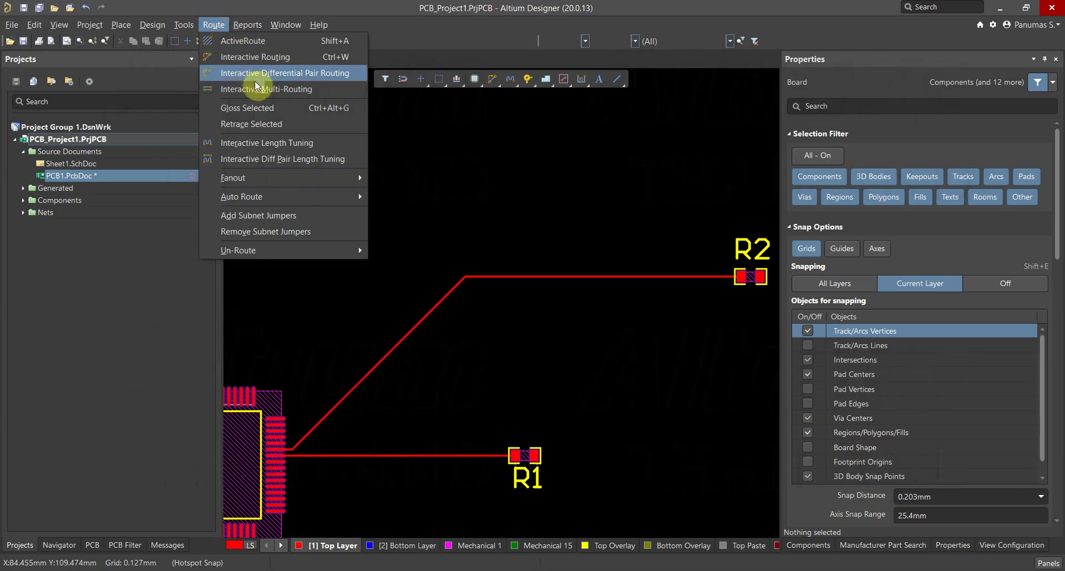
left_click(295, 145)
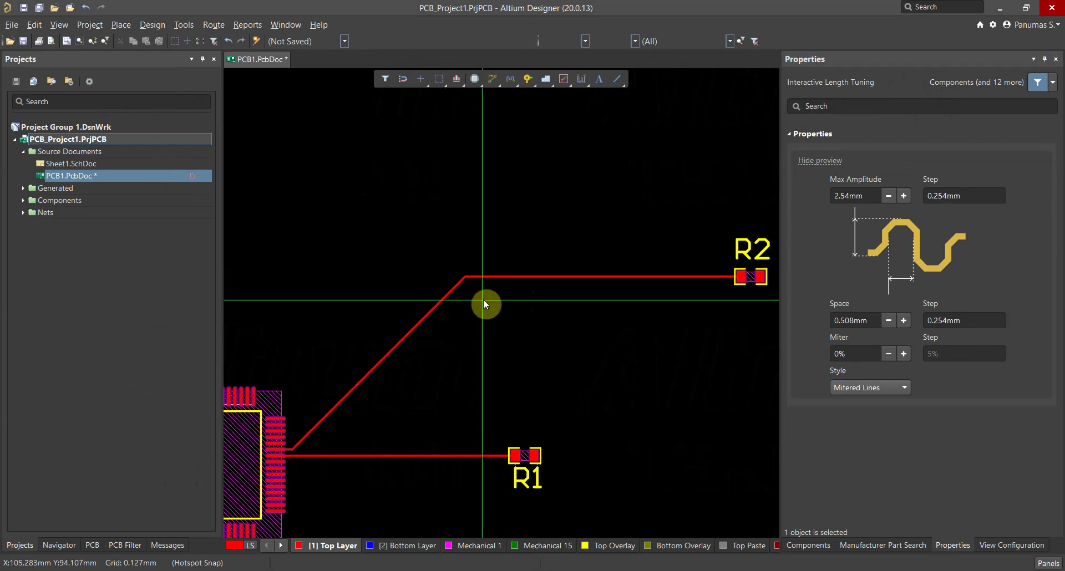
key("Escape")
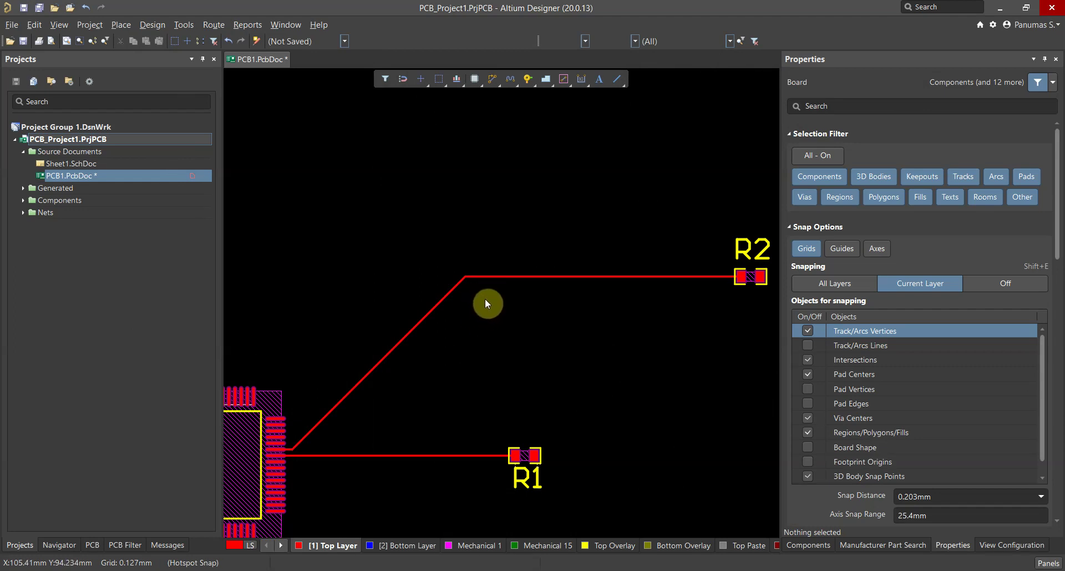
Select the whole U1 to R2 track and measure the total length of the selected objects
scroll(487, 294, "up", 1, "ctrl")
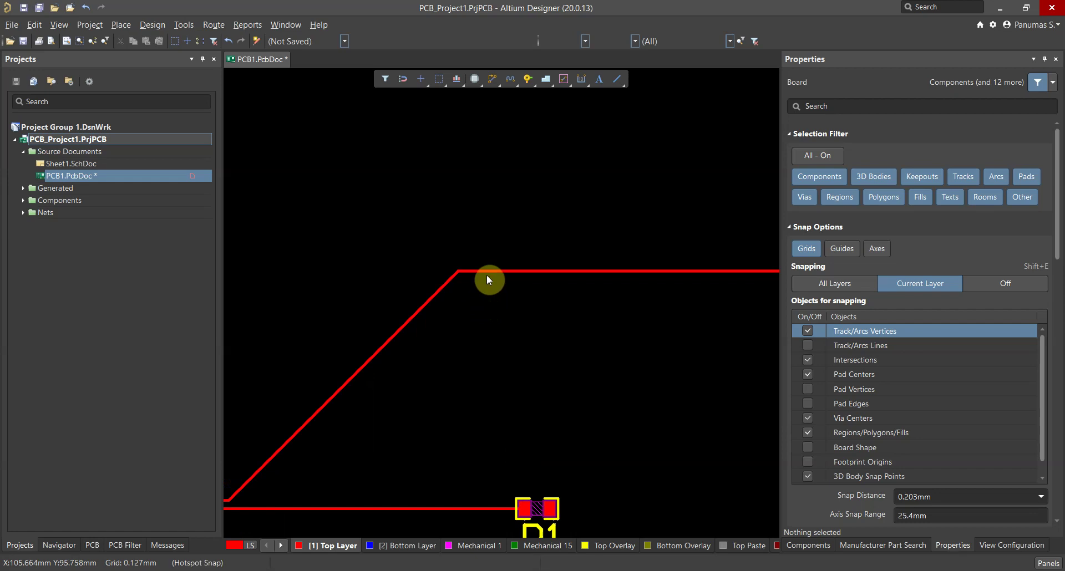
left_click(487, 271)
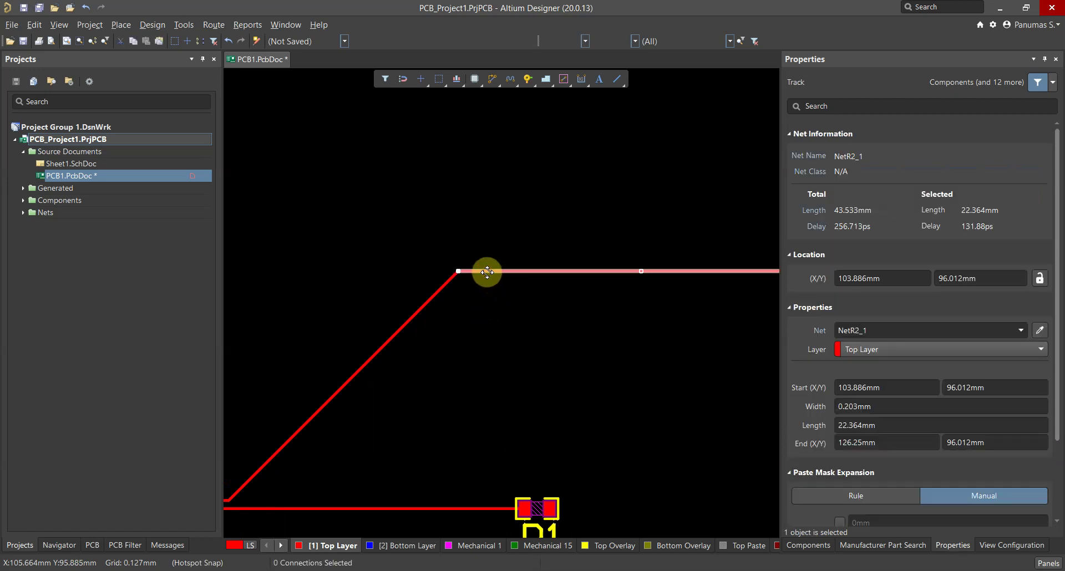
scroll(476, 308, "down", 2, "ctrl")
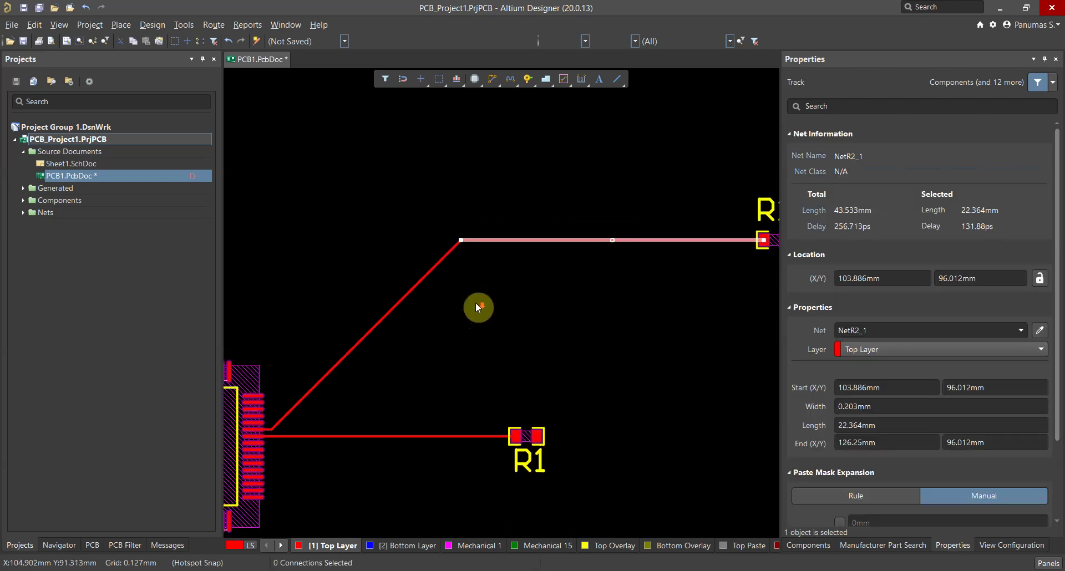
key("Tab")
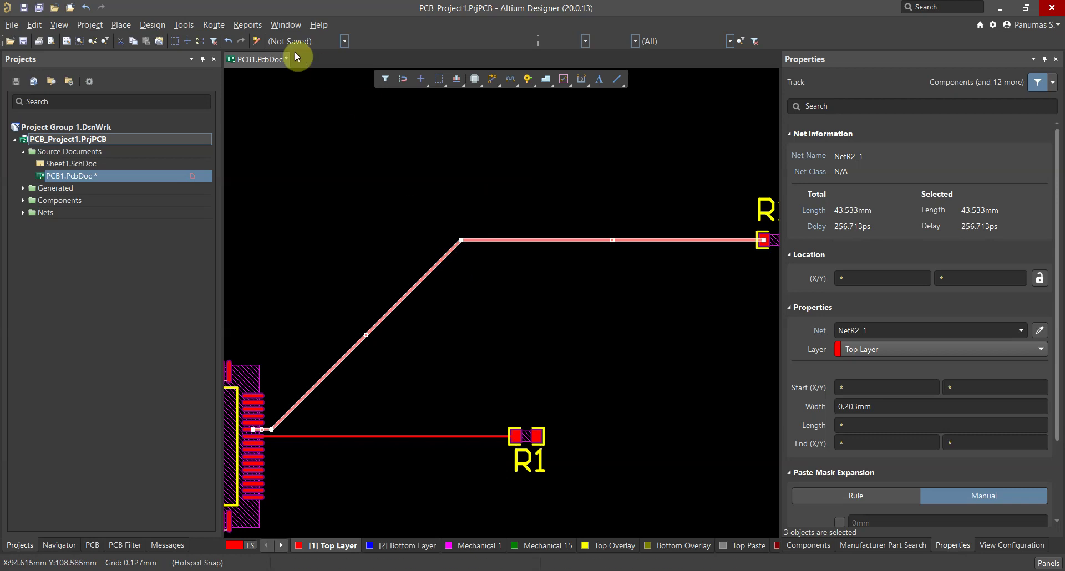
left_click(259, 30)
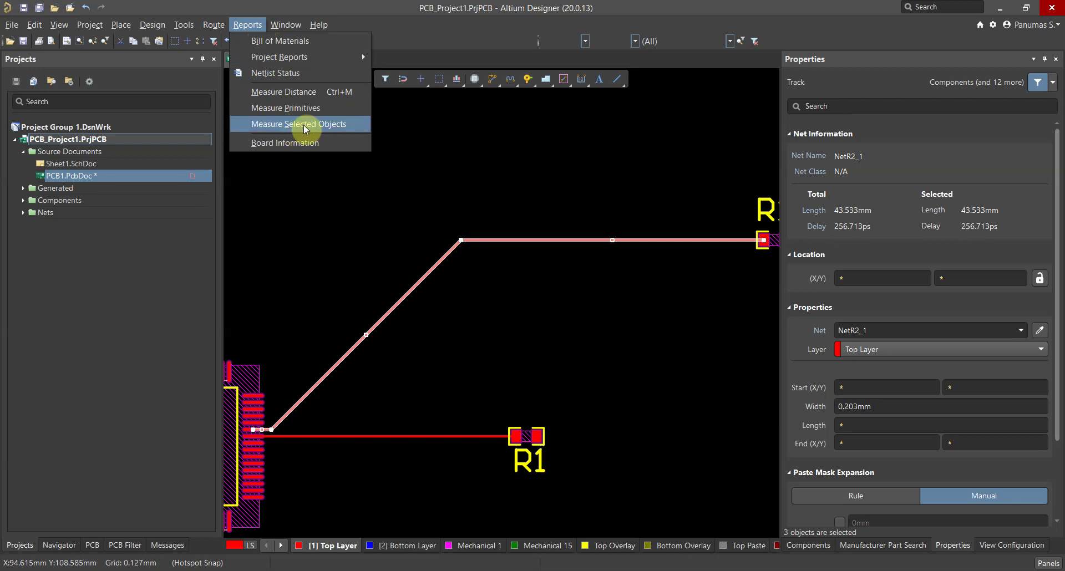
left_click(346, 125)
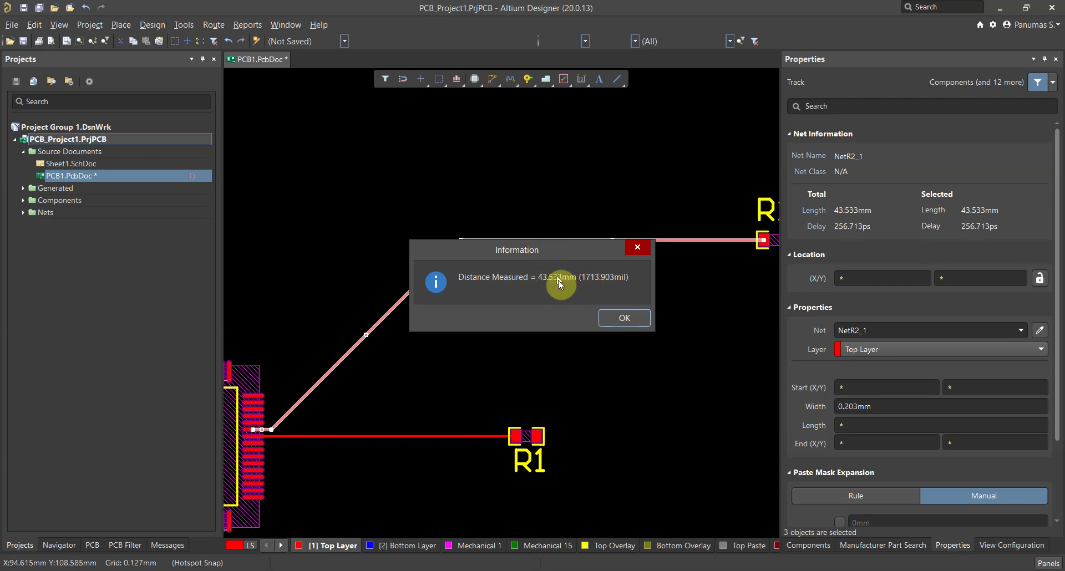
left_click(628, 317)
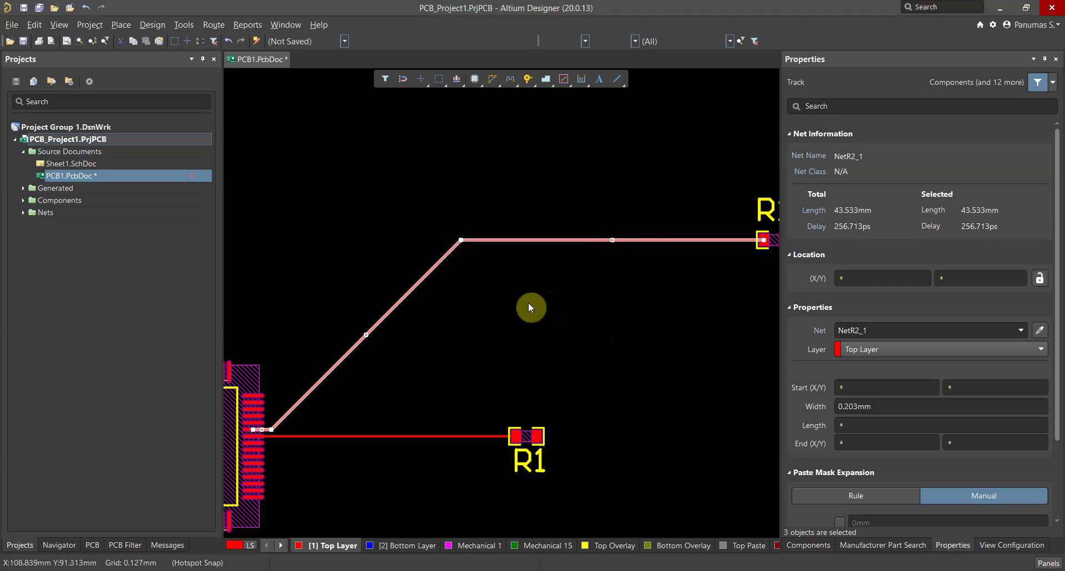
left_click(529, 305)
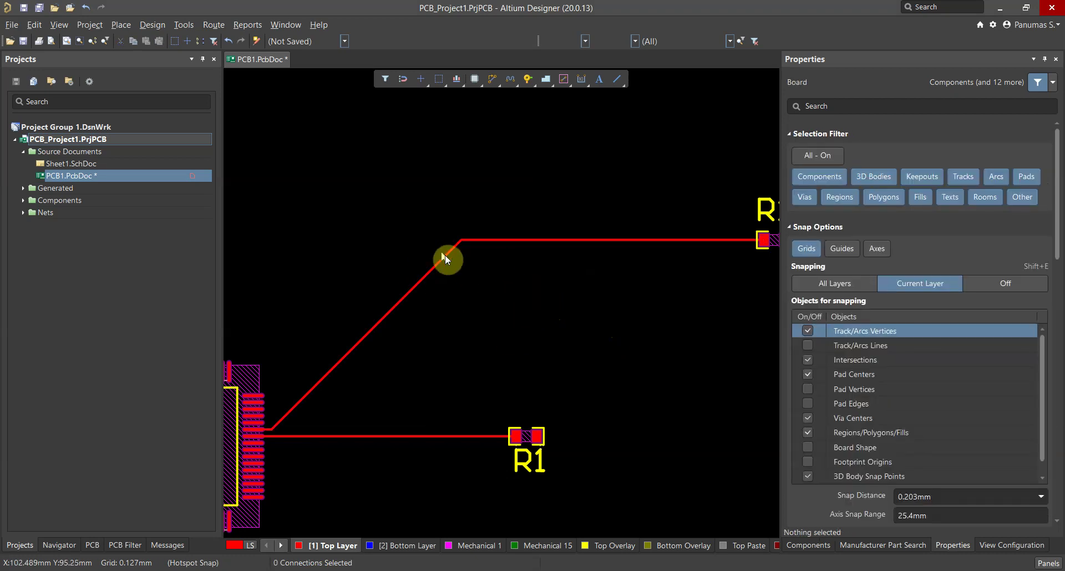
Start Interactive Length Tuning on the R1 track, take the target length from net NetR2_1 (43.533 mm), and discard the trial accordion
left_click(212, 25)
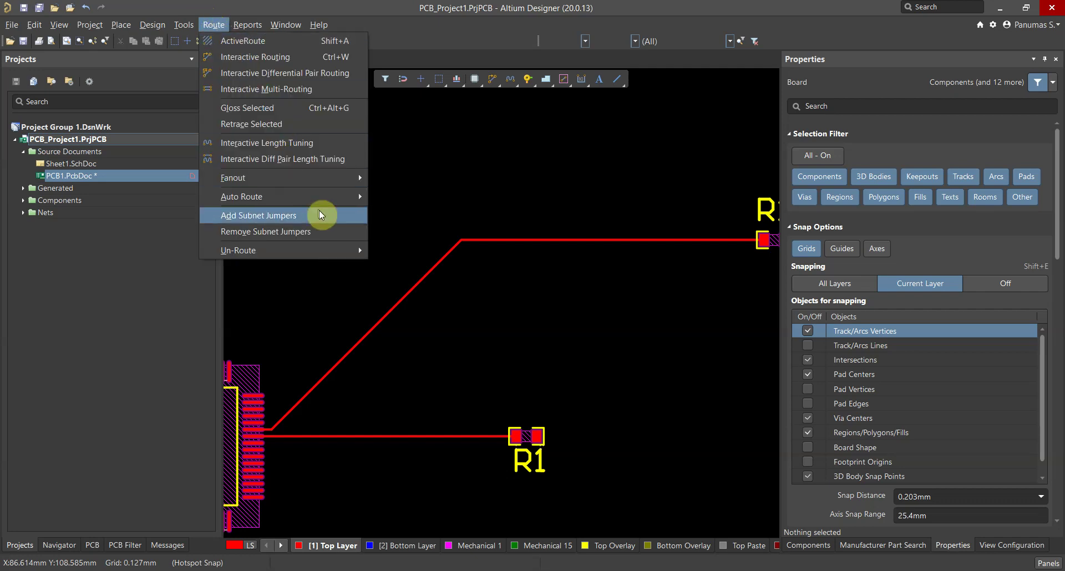
left_click(309, 143)
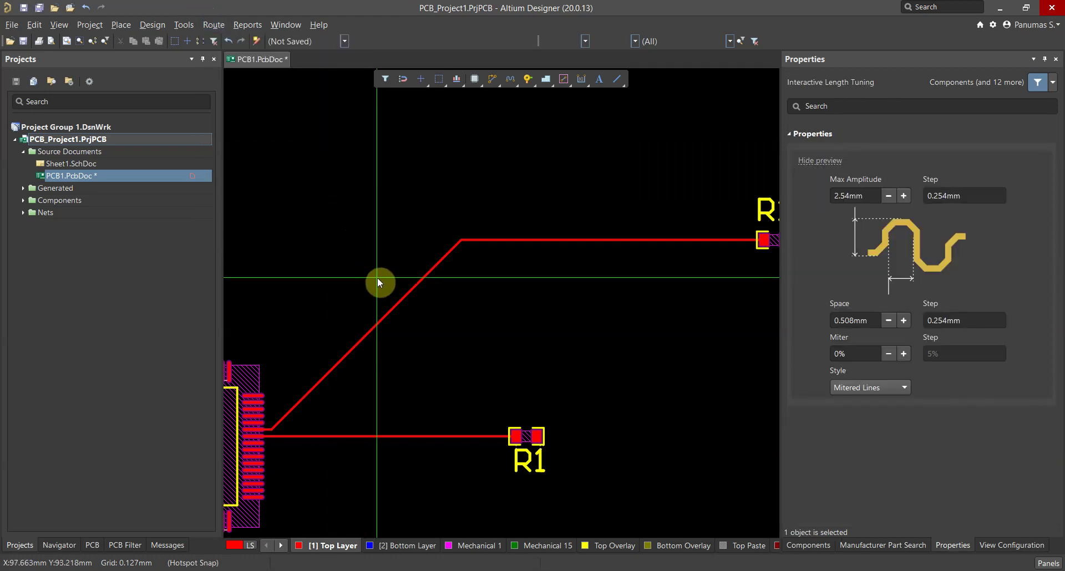
left_click(401, 436)
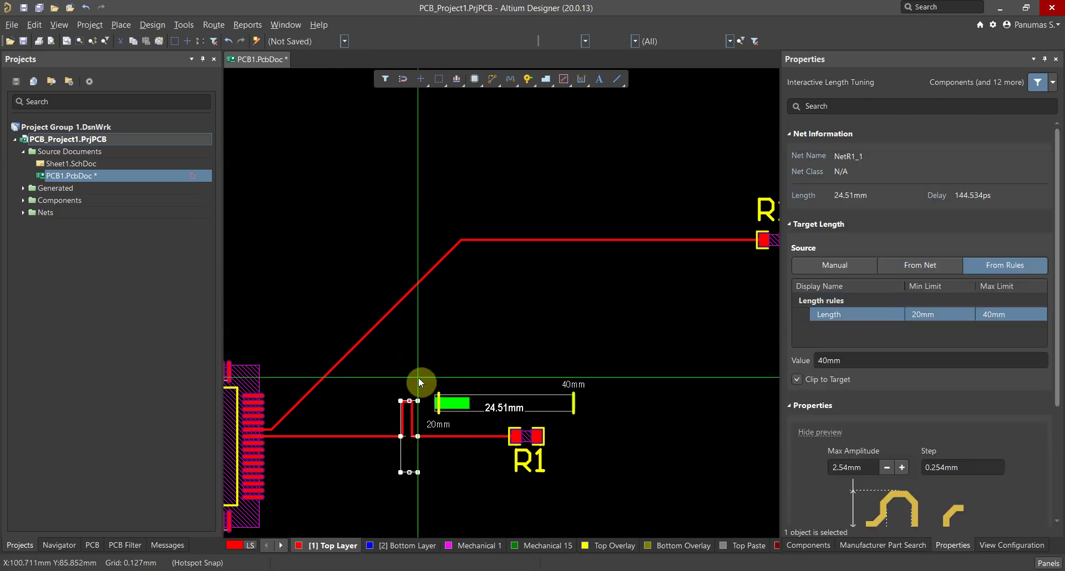
key("Tab")
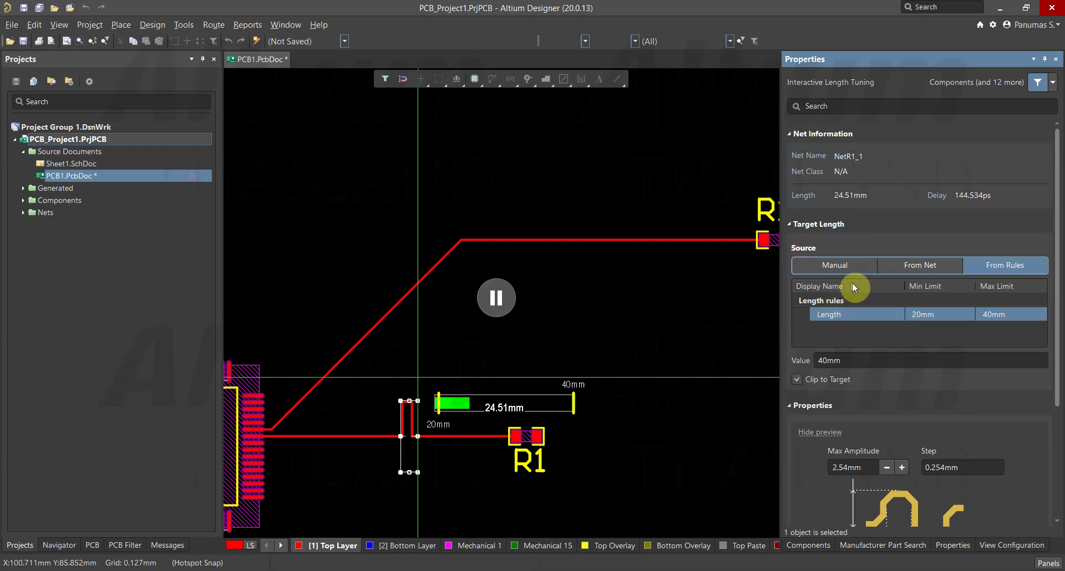
left_click(909, 266)
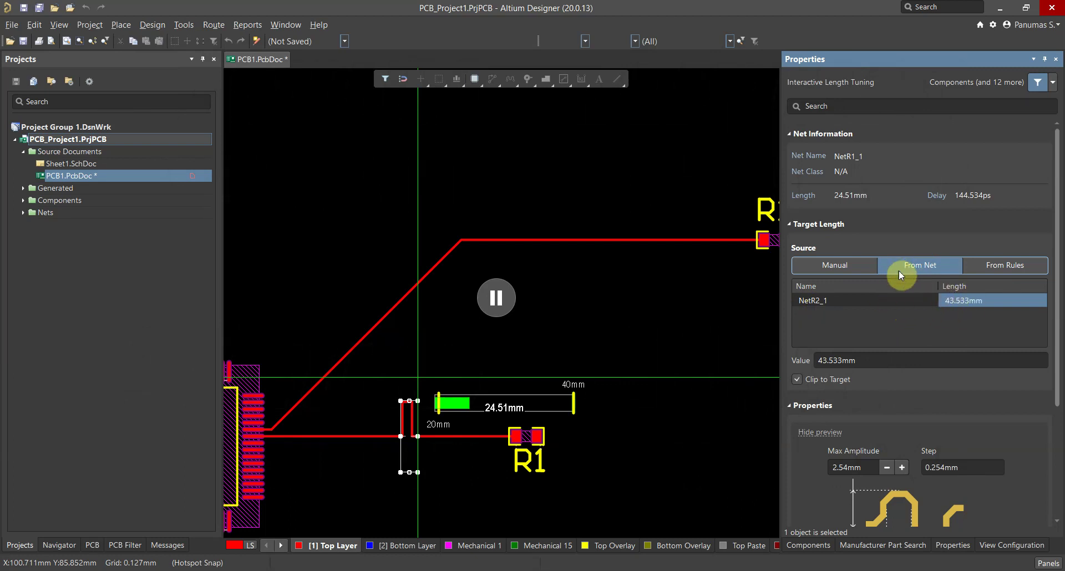
scroll(903, 330, "down", 2)
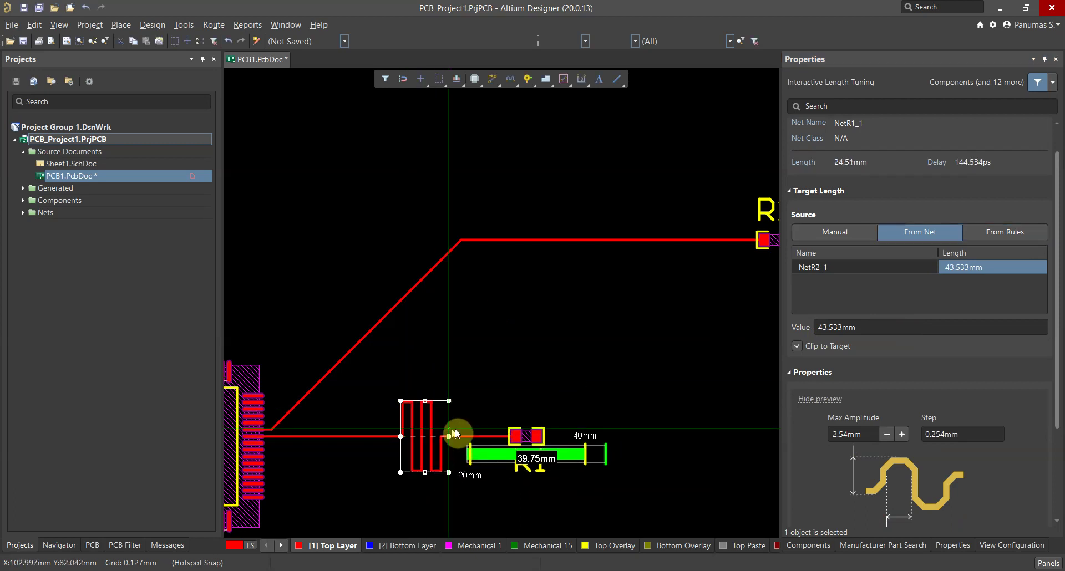
scroll(481, 437, "up", 2, "ctrl")
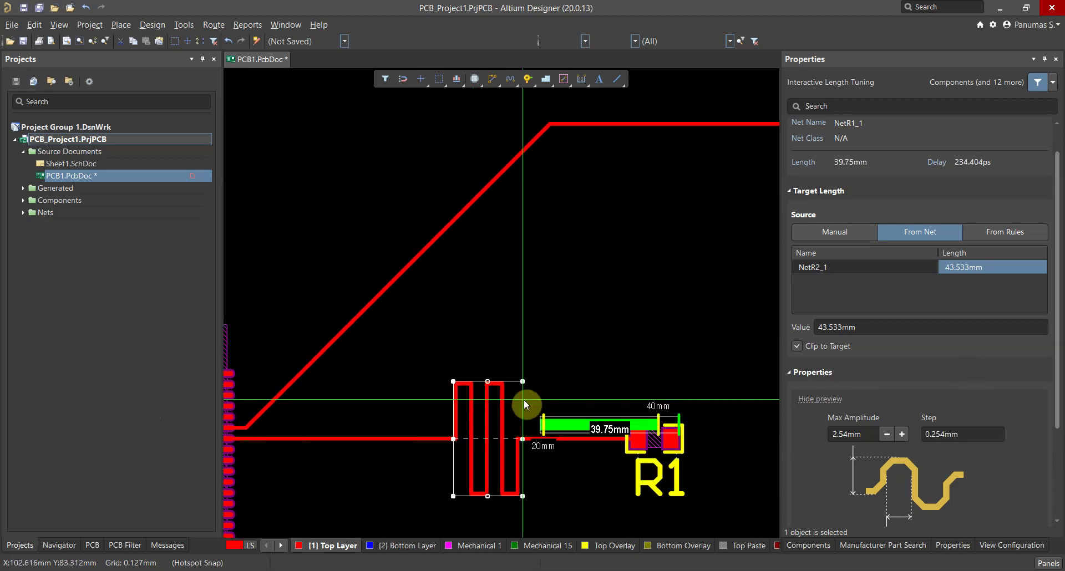
right_click(520, 411)
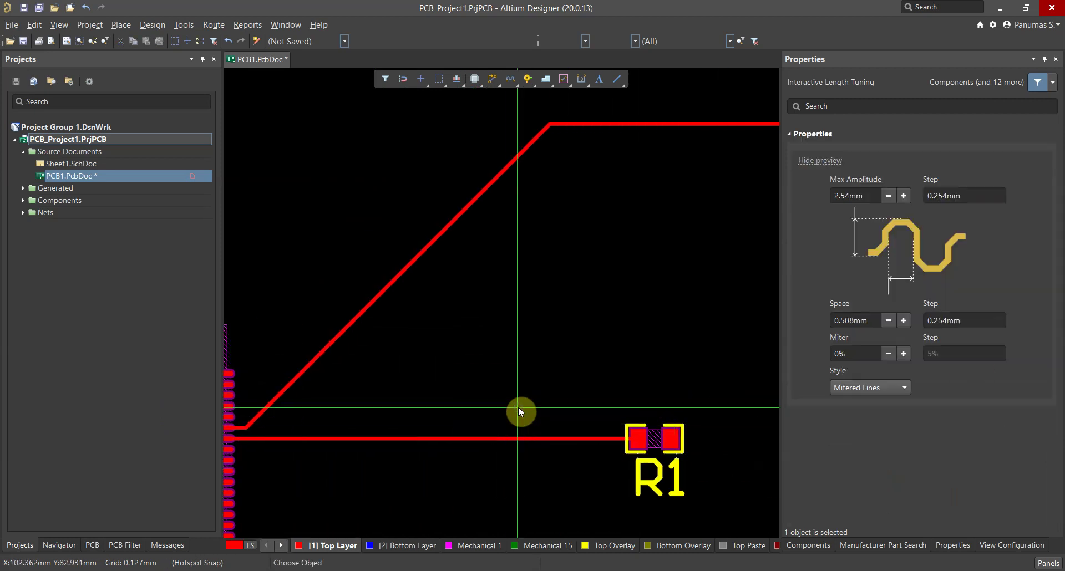
Draw a new accordion on the R1 track nearer U1 up to 43.533 mm and switch its pattern to arc-shaped corners
left_click(309, 439)
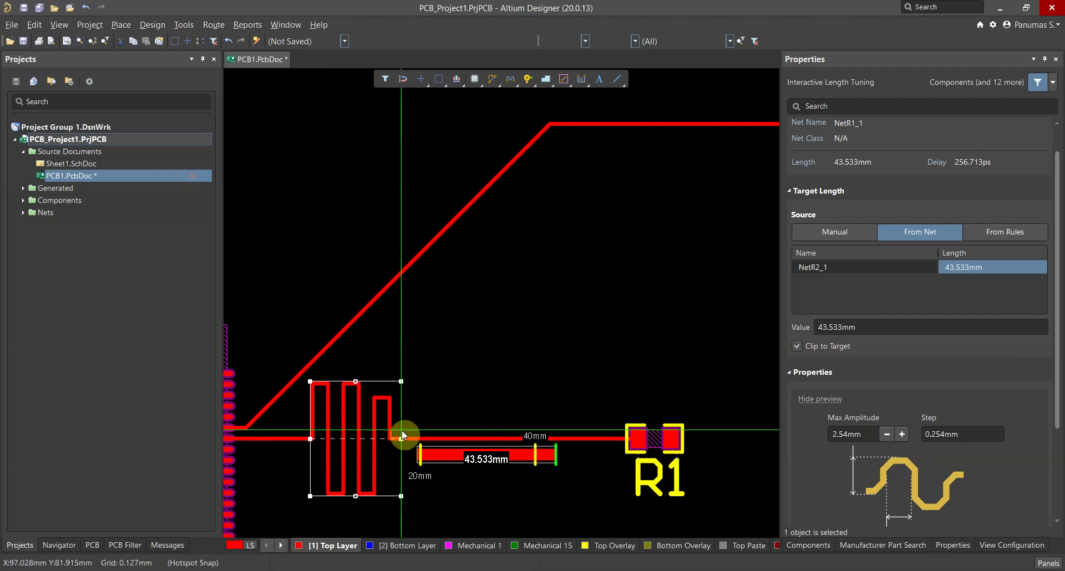
key("space")
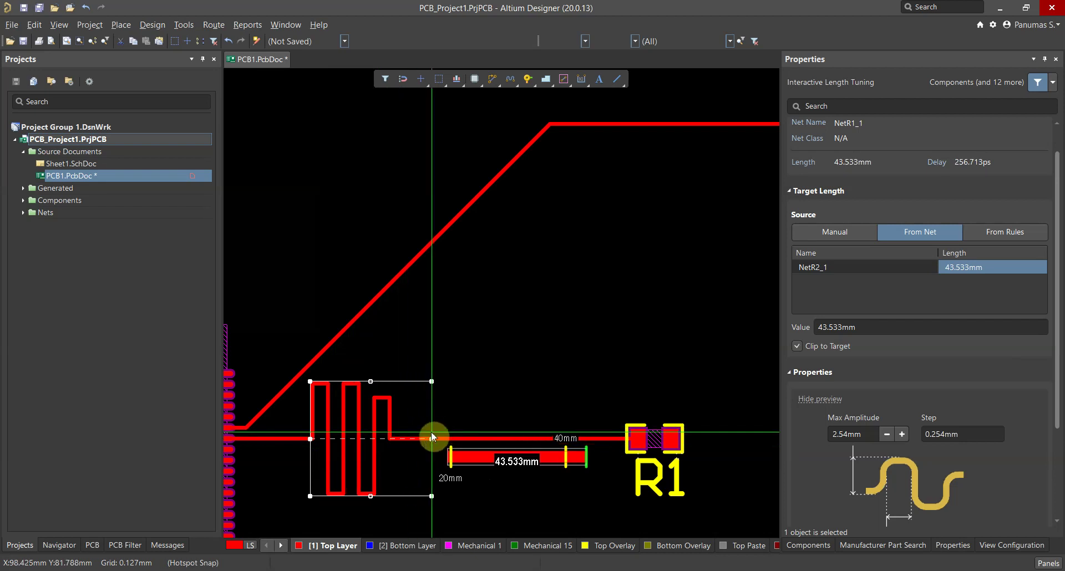
key("space")
key("space")
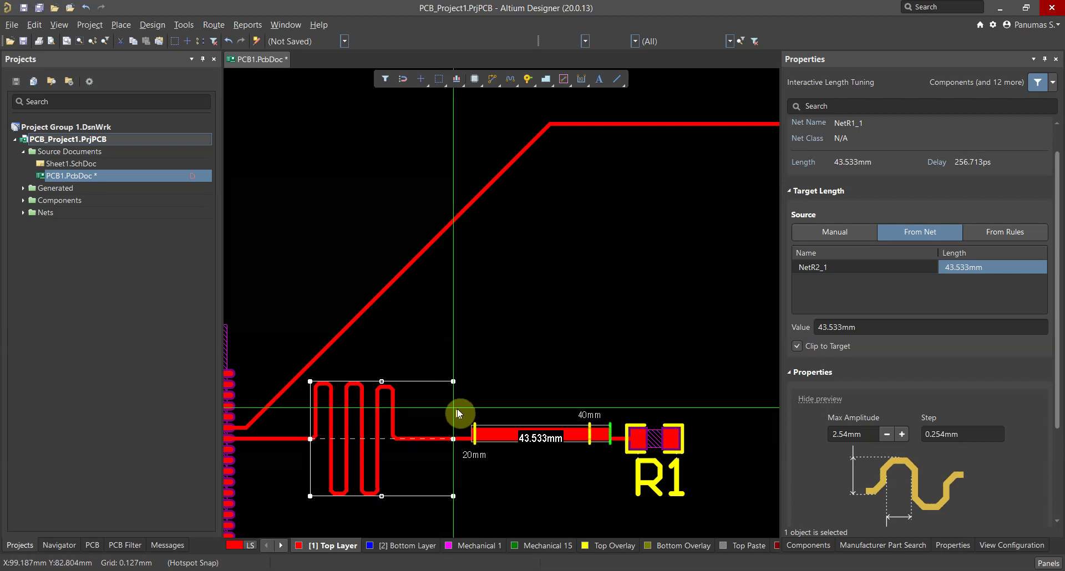
Try smaller and larger corner miters on the R1 track's accordion, settling on a 25% miter with mitered lines
key("1")
key("1")
key("1")
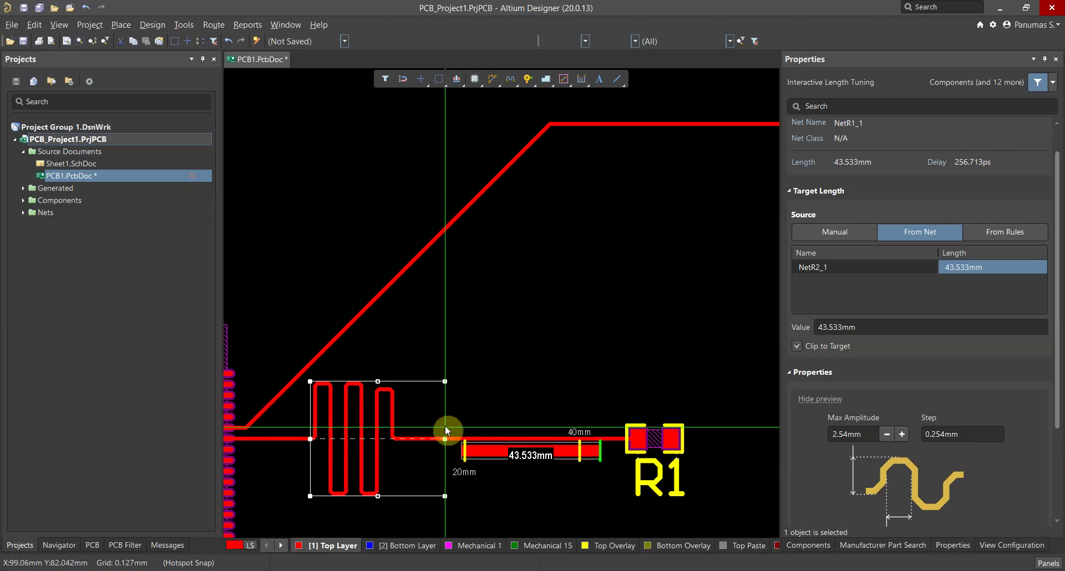
key("2")
key("2")
key("2")
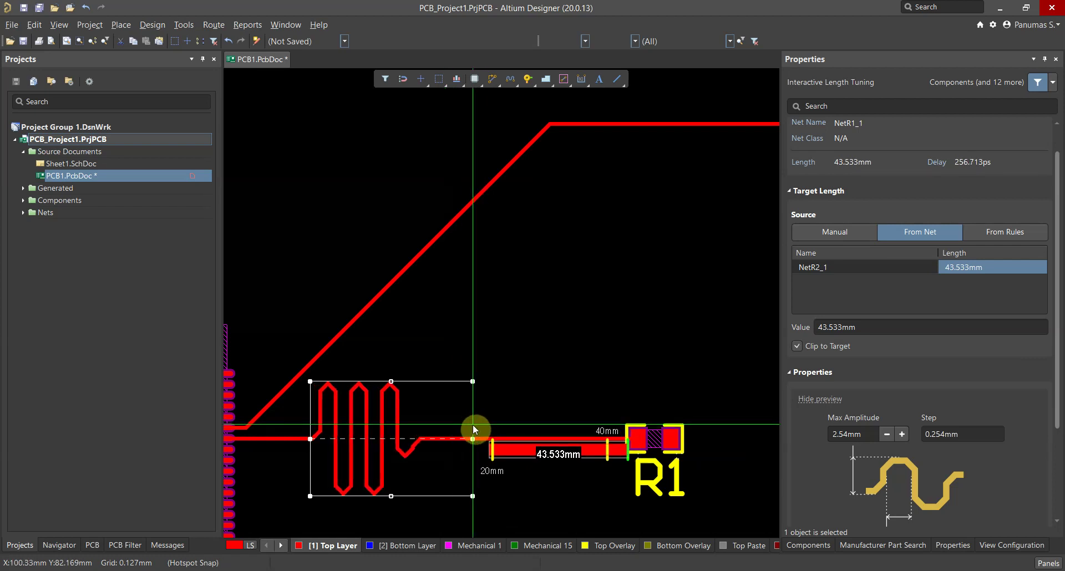
key("2")
key("2")
key("2")
key("2")
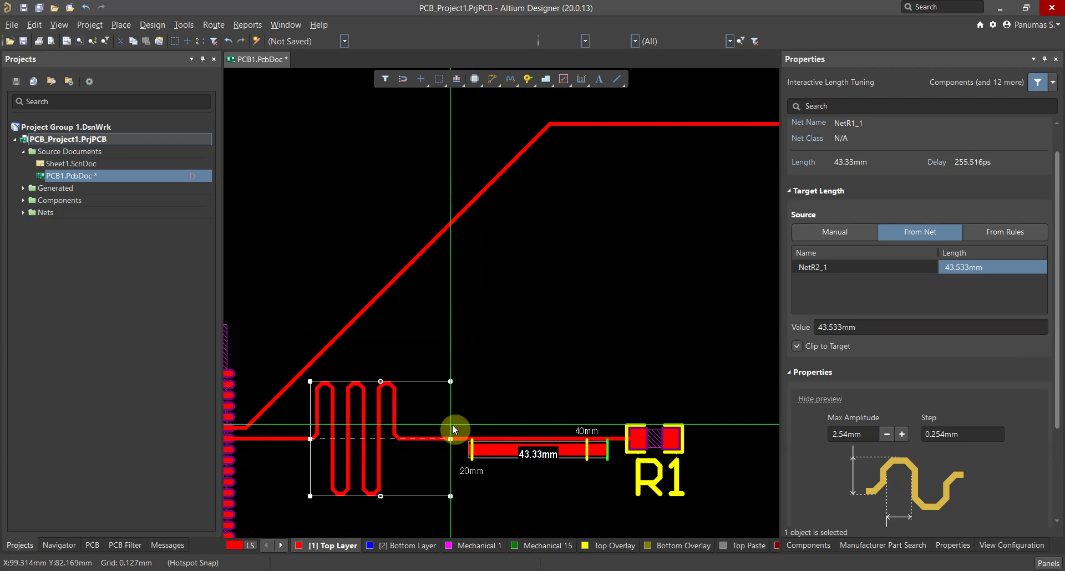
Widen the spacing between the accordion's meanders on the R1 track to 1.016 mm
key("2")
key("2")
key("2")
key("2")
key("2")
key("2")
key("2")
key("2")
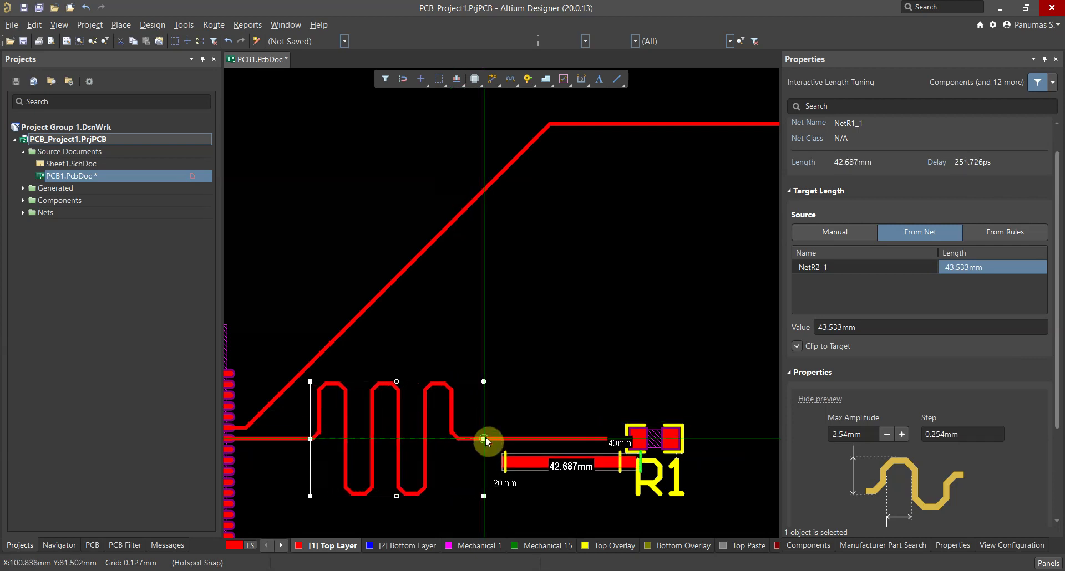
Try a narrower meander spacing on the accordion and return it to 1.016 mm
key("1")
key("1")
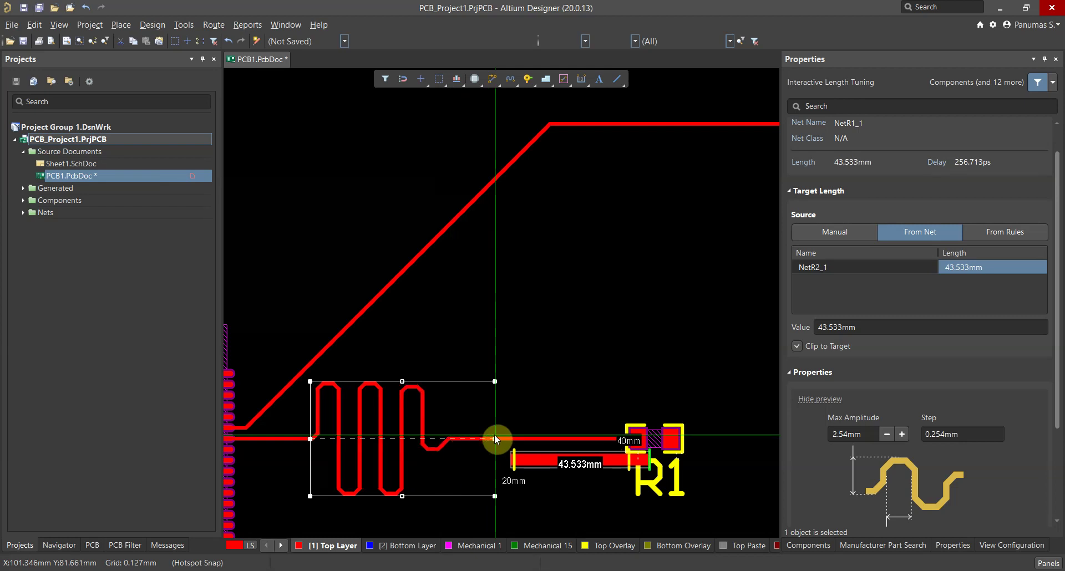
key("4")
key("4")
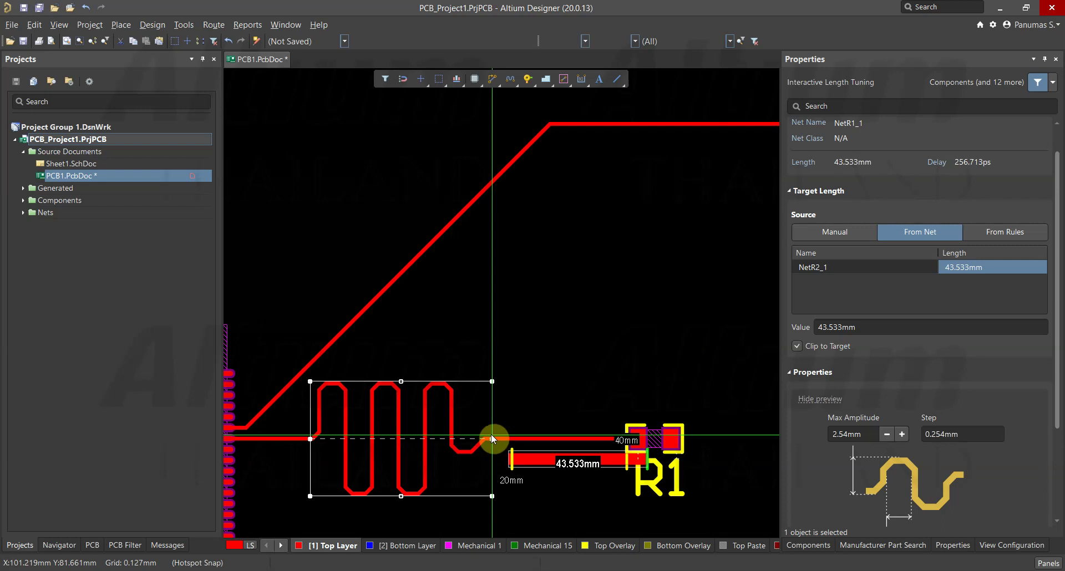
key("4")
key("3")
key("3")
key("3")
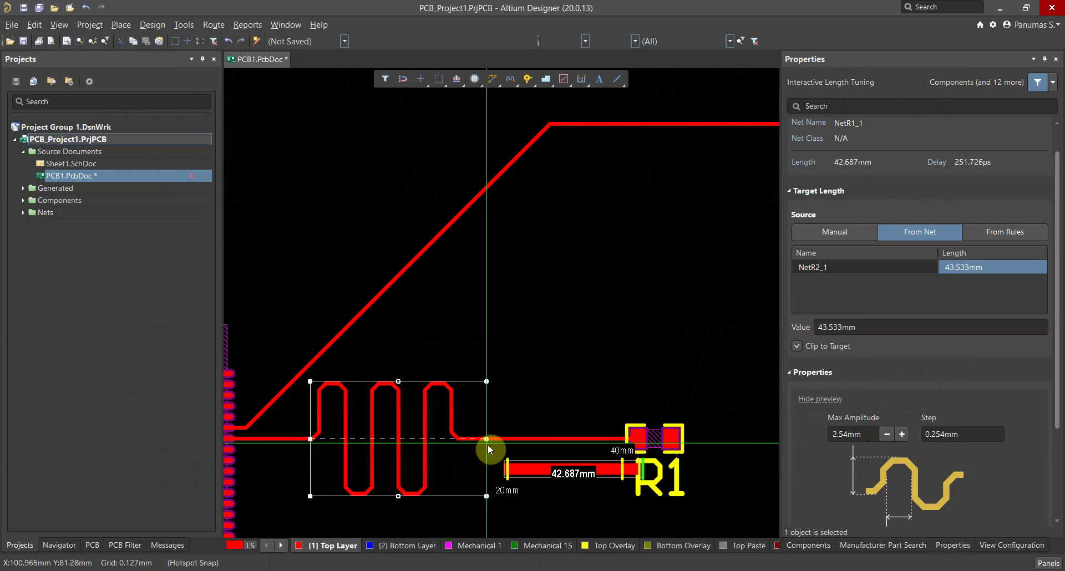
Lower the accordion's max amplitude to 1.778 mm and raise it back up to 2.286 mm
key("1")
key("1")
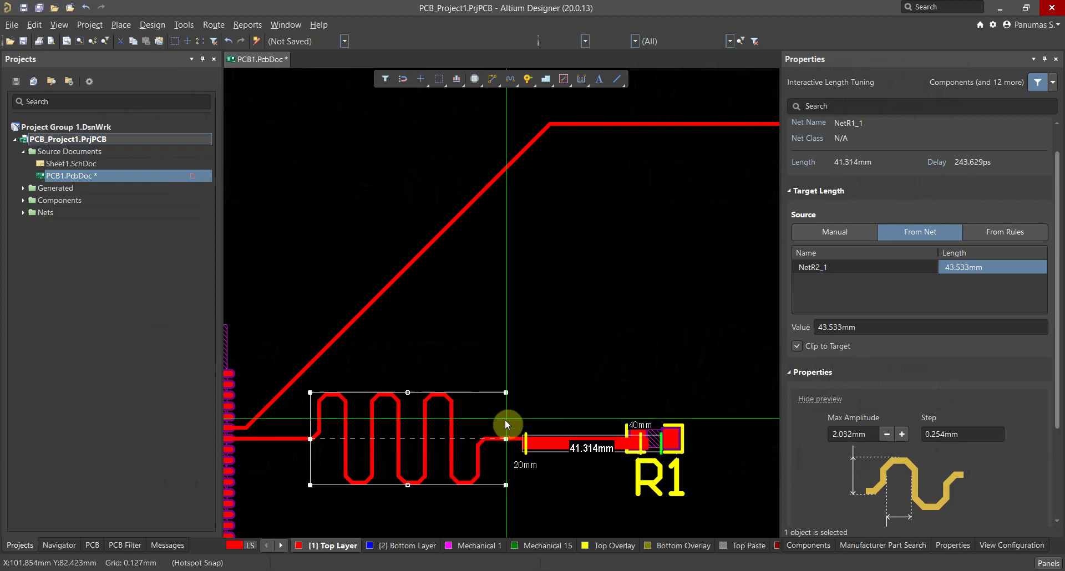
key("1")
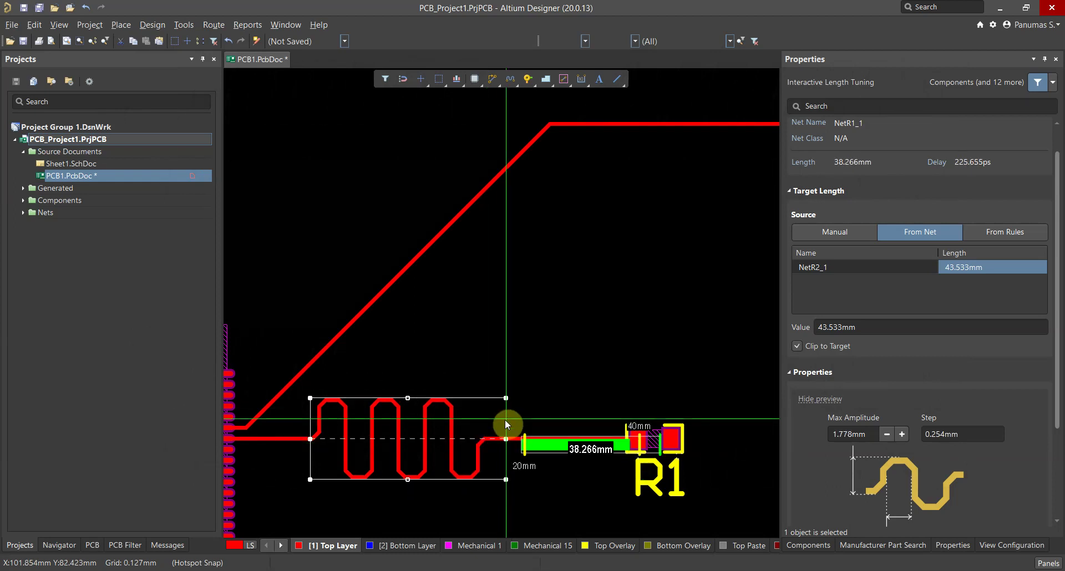
key("2")
key("2")
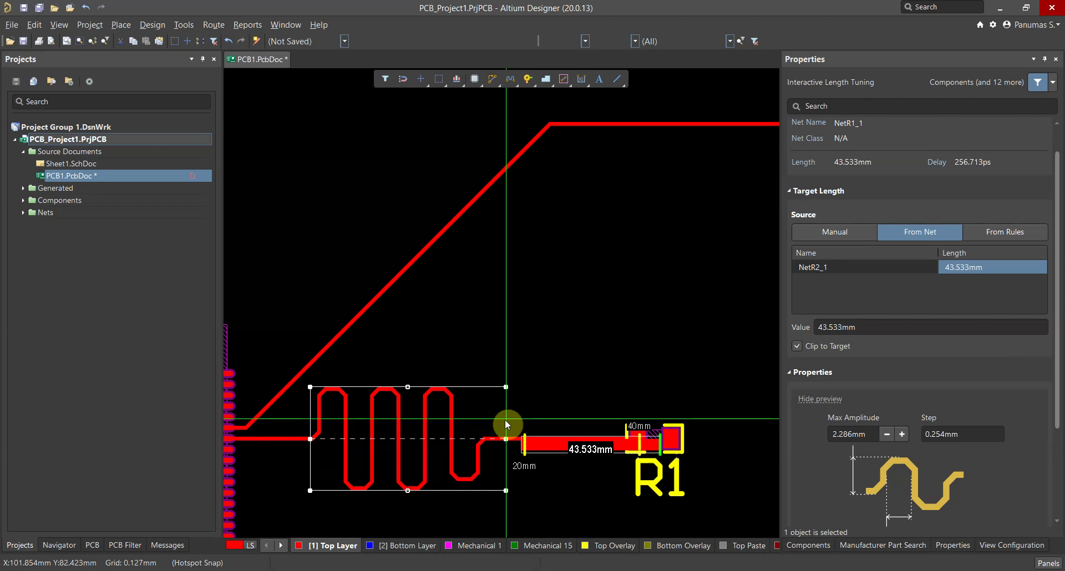
Try a max amplitude of 2.794 mm on the accordion and bring it back to 2.286 mm
key("1")
key("1")
key("2")
key("2")
key("2")
key("2")
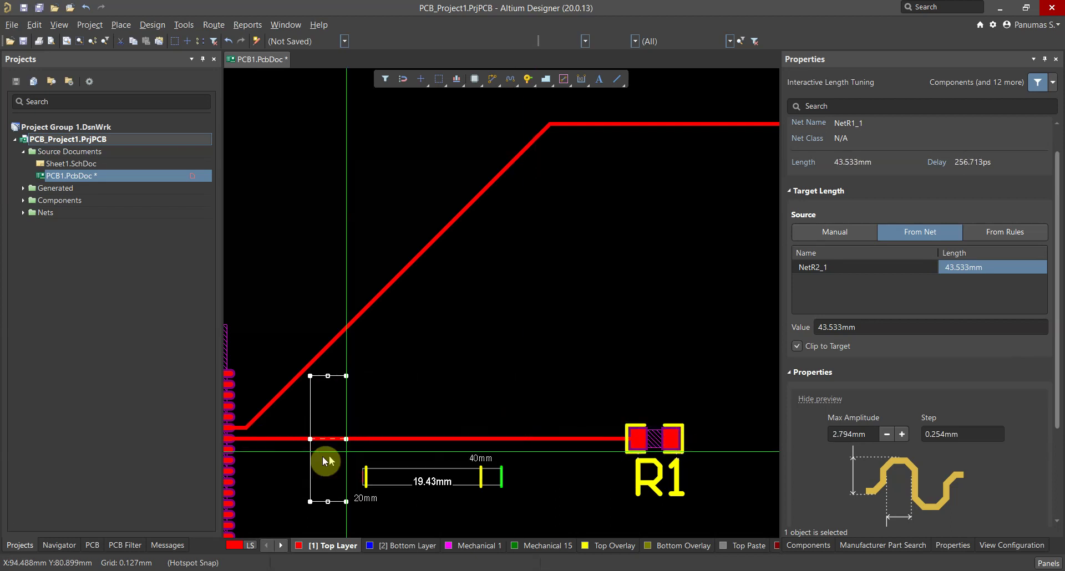
key("1")
key("1")
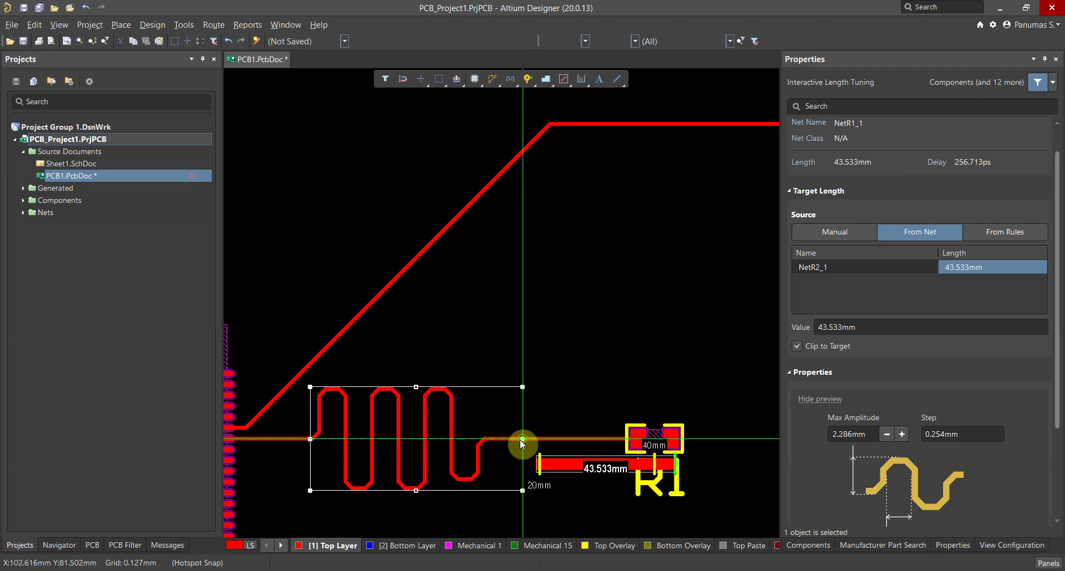
Check the paused accordion's pattern properties, resume and place it on the R1 track at 43.533 mm, and finish length tuning with nothing selected
key("Tab")
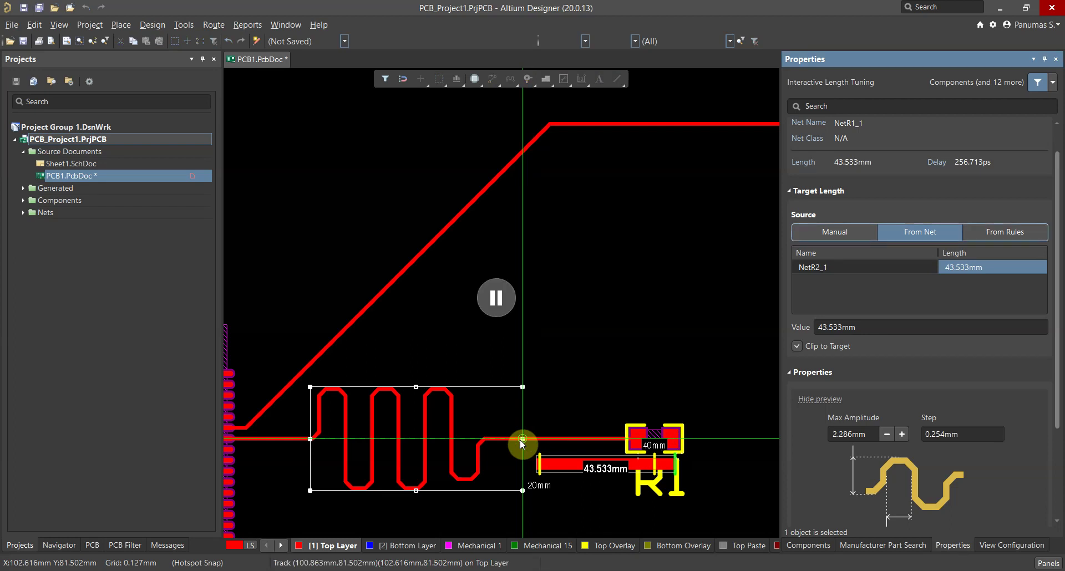
scroll(1023, 311, "down", 3)
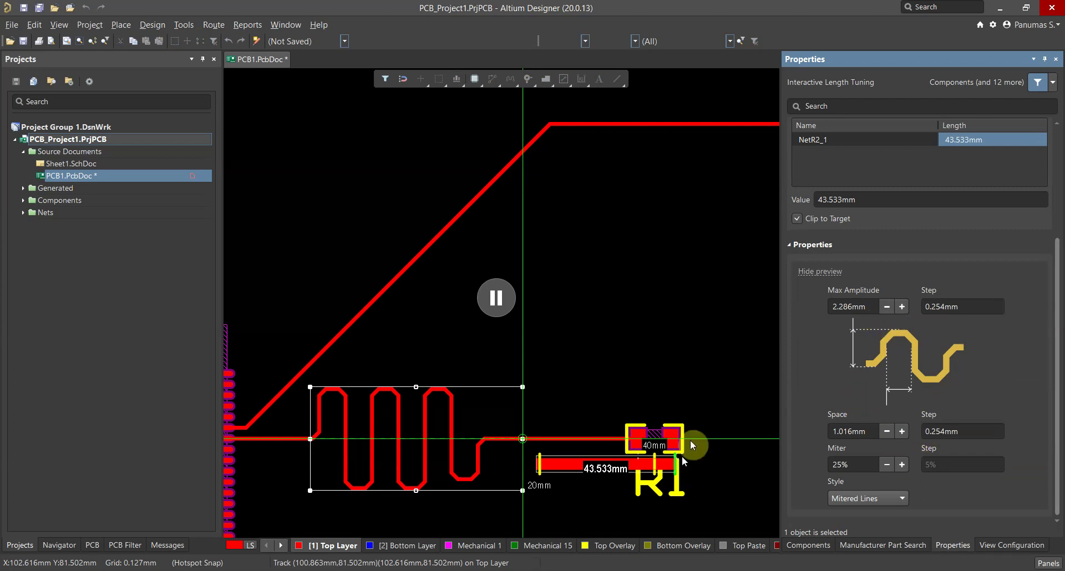
left_click(491, 298)
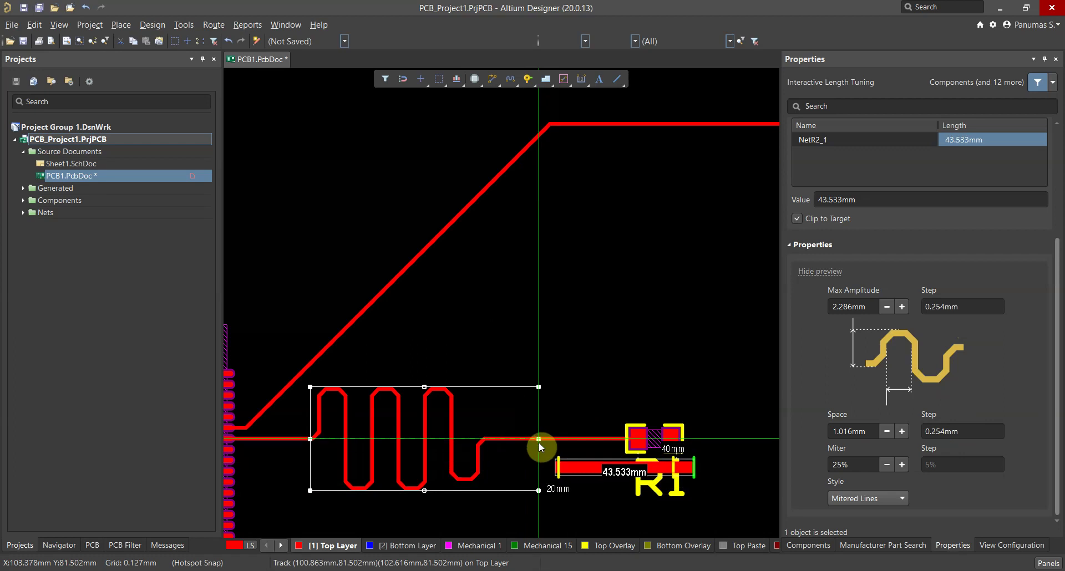
left_click(537, 440)
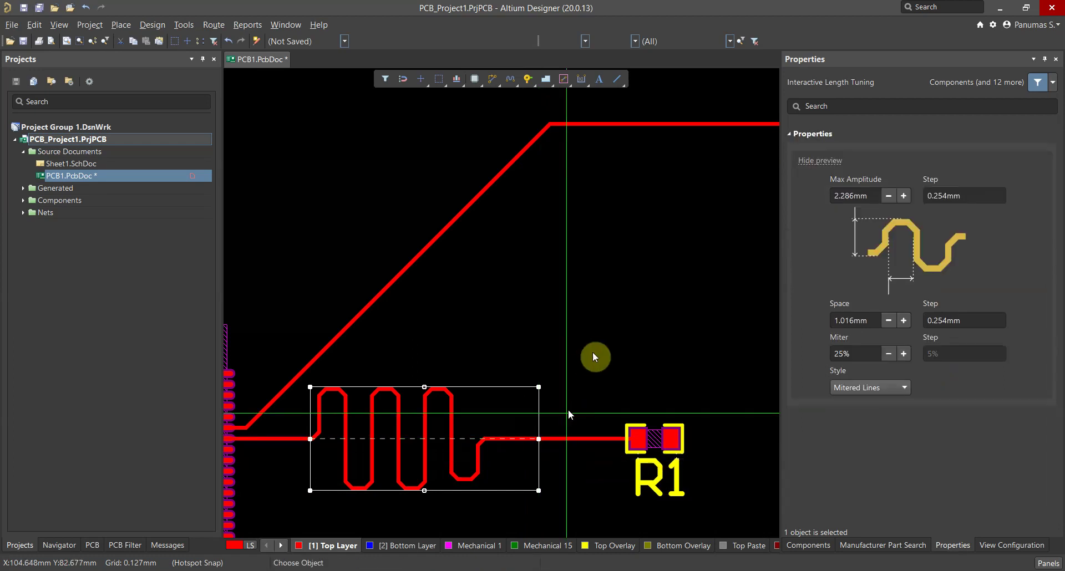
right_click(588, 352)
scroll(571, 332, "down", 3, "ctrl")
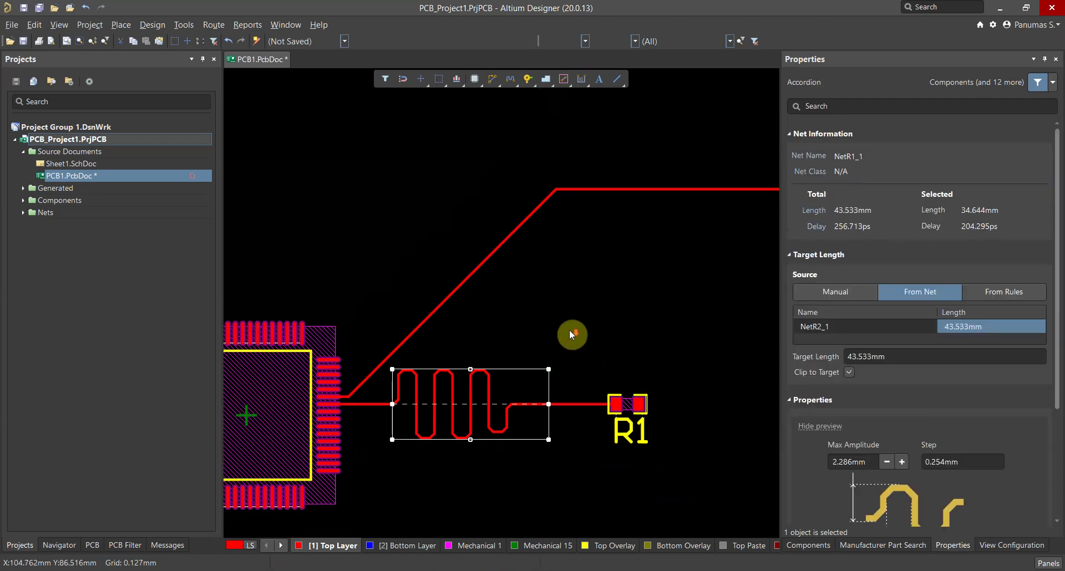
right_click_drag(613, 311, 503, 379)
left_click(504, 375)
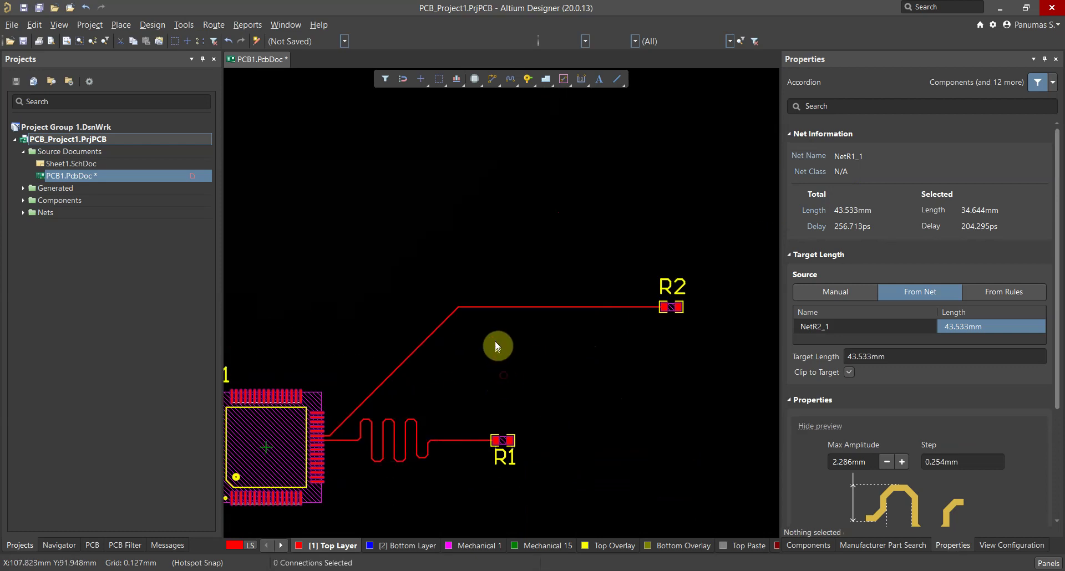
scroll(464, 378, "up", 3, "ctrl")
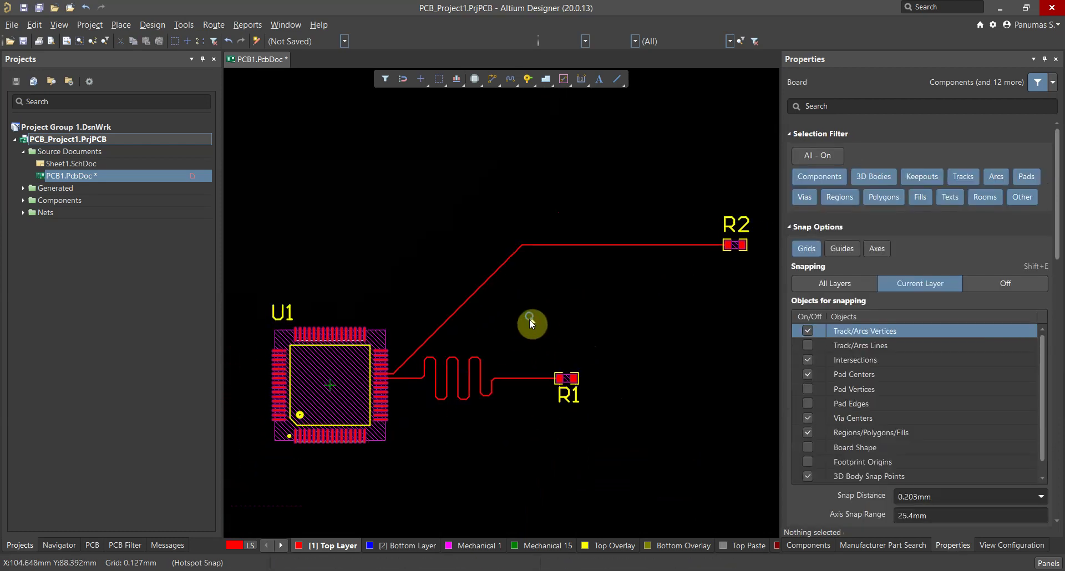
scroll(505, 408, "down", 1, "ctrl")
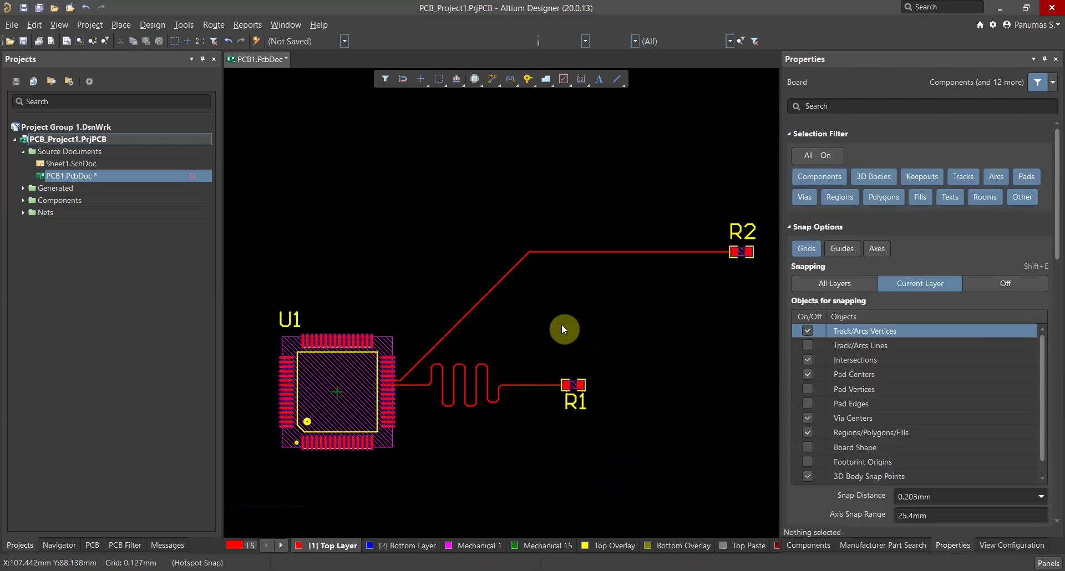